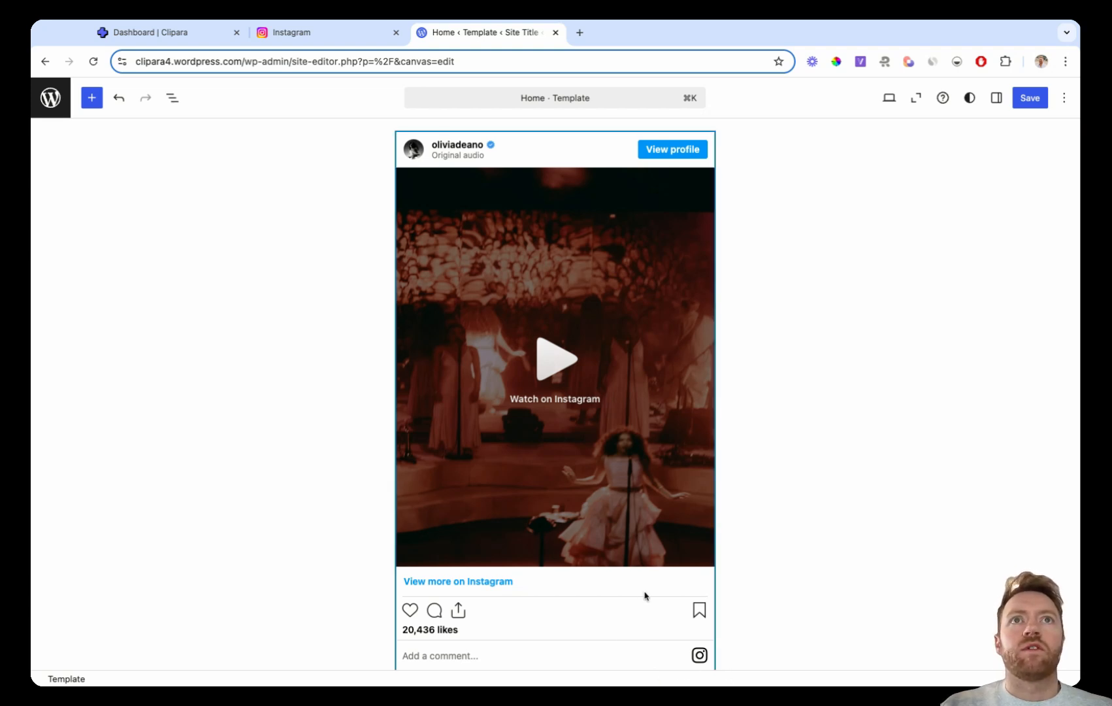
pyautogui.scroll(-2, 642, 597)
pyautogui.scroll(-3, 642, 596)
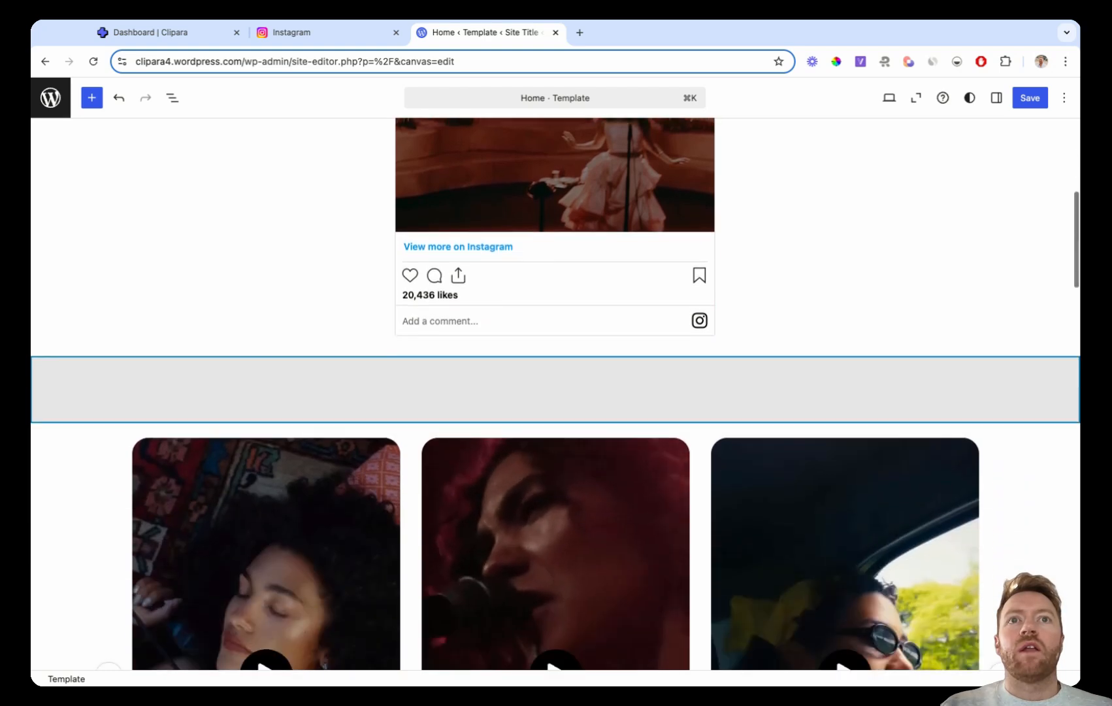
pyautogui.scroll(-3, 557, 391)
pyautogui.scroll(-2, 556, 392)
pyautogui.scroll(1, 556, 391)
pyautogui.scroll(1, 556, 391)
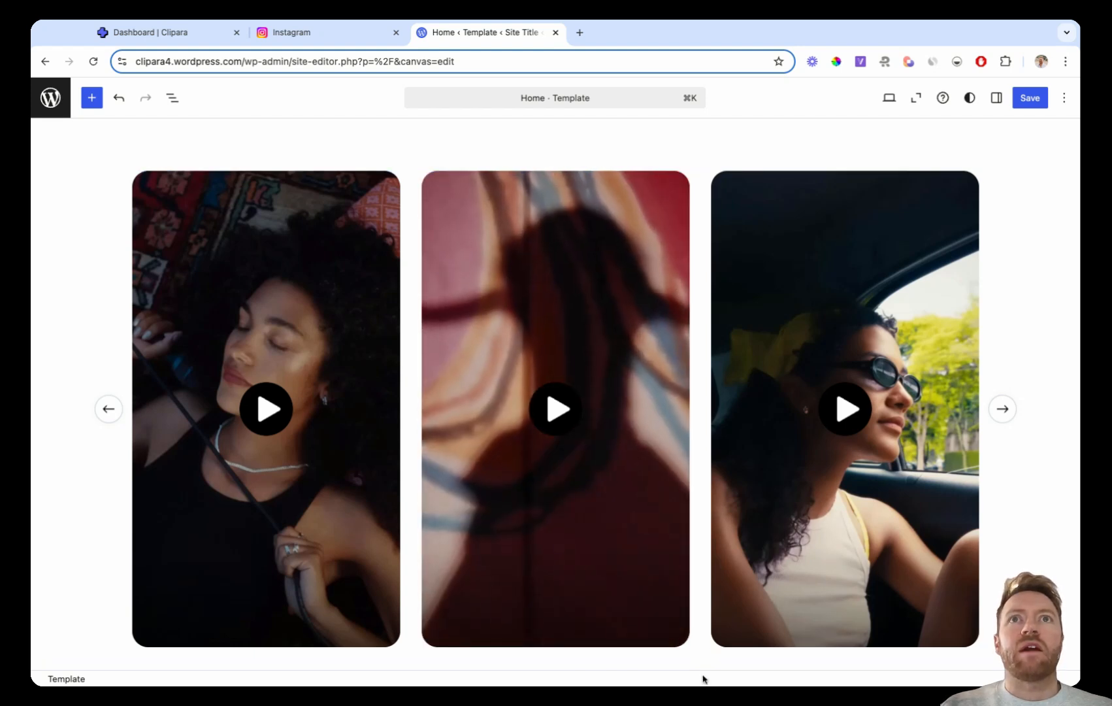
# Inspect the existing video carousel block and the spacer above it in the home template.
pyautogui.click(1004, 419)
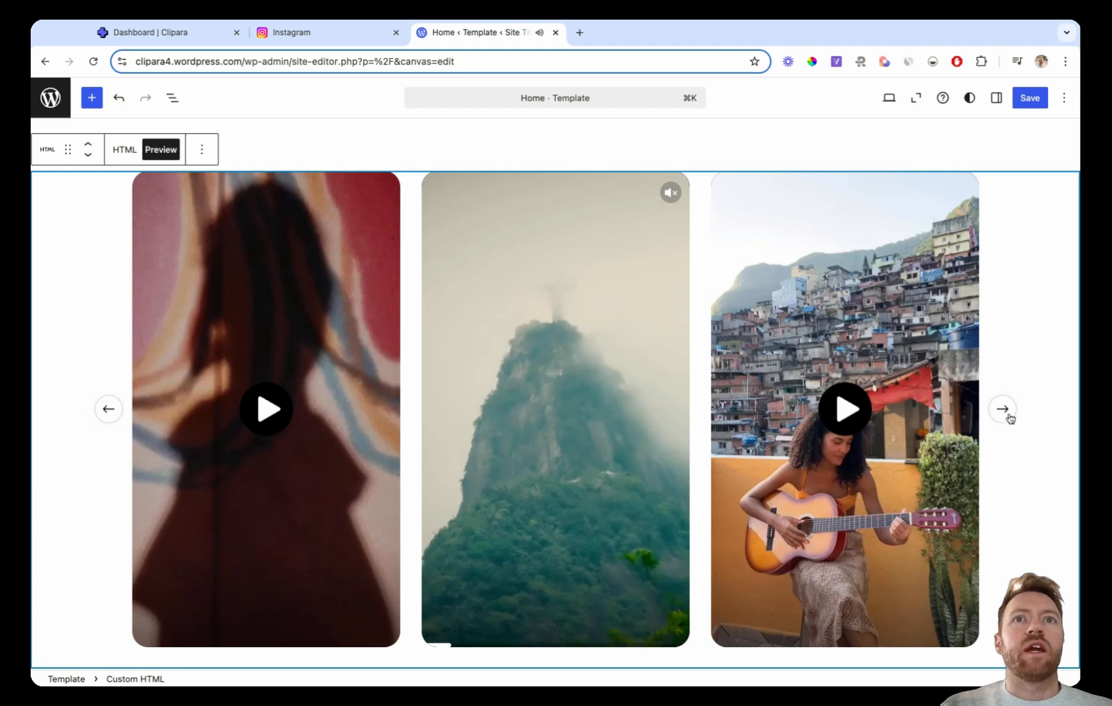
pyautogui.click(1004, 415)
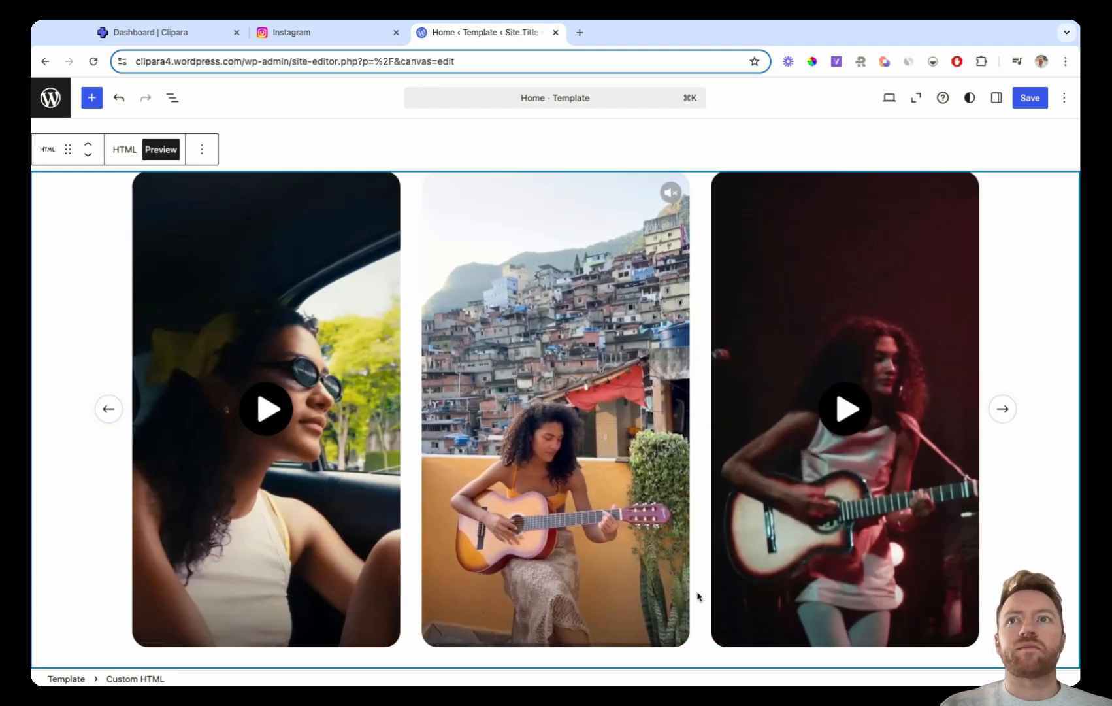
pyautogui.scroll(3, 699, 598)
pyautogui.scroll(3, 699, 597)
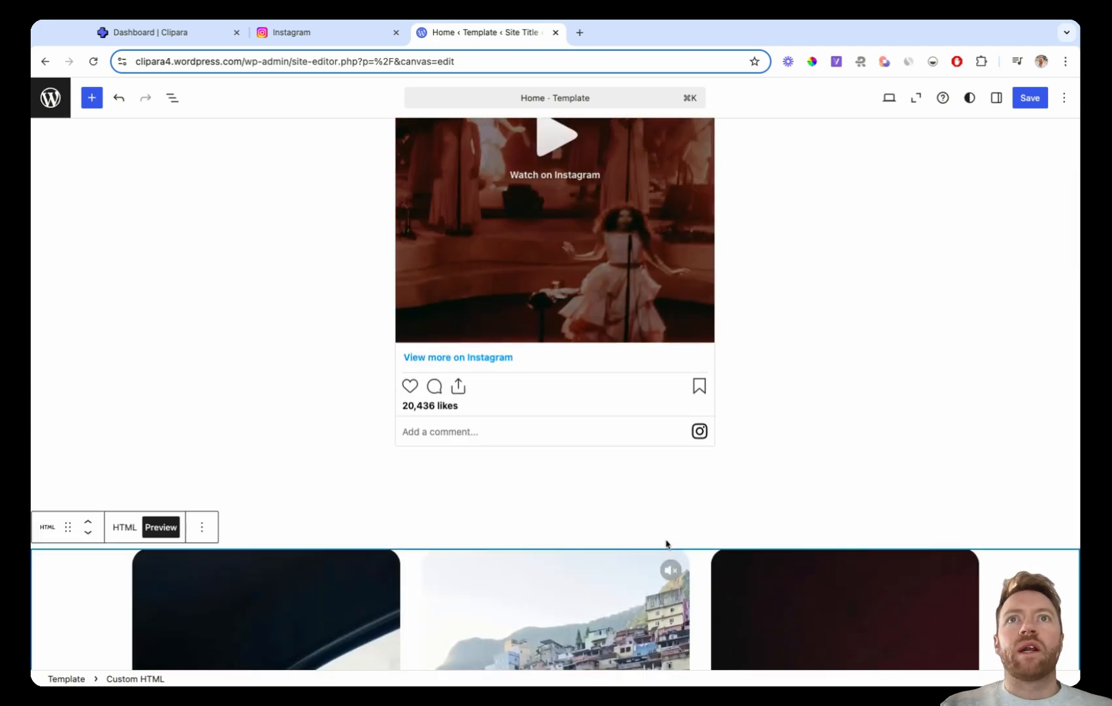
pyautogui.click(656, 518)
pyautogui.scroll(4, 656, 517)
pyautogui.scroll(1, 655, 515)
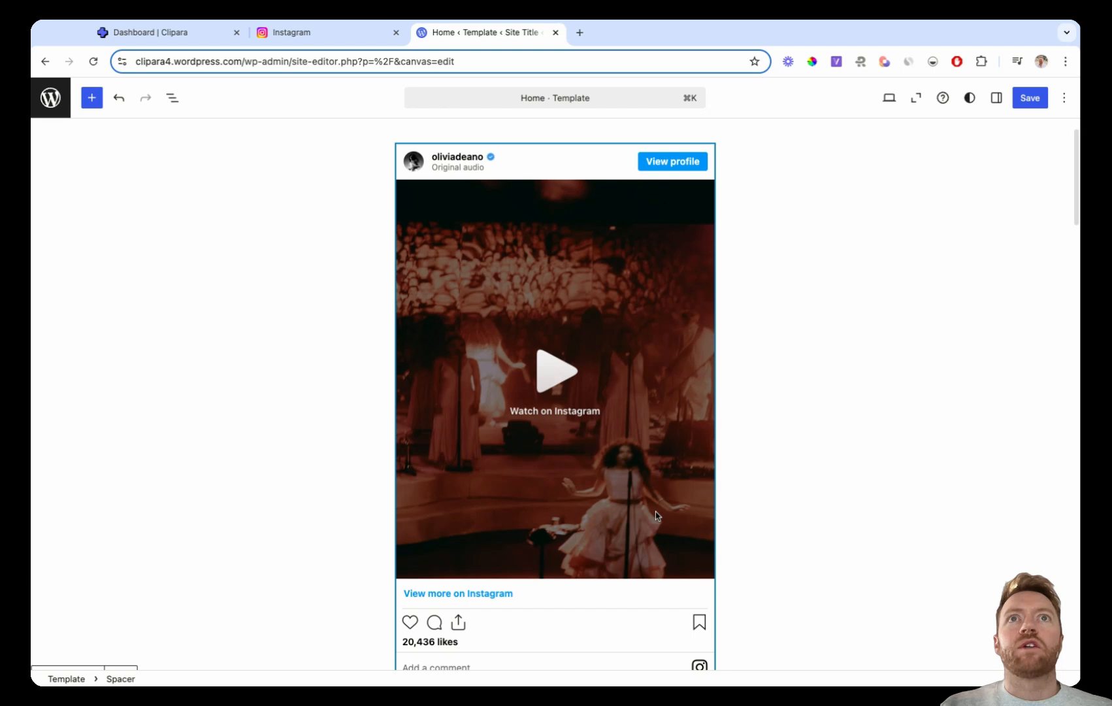
# Delete the old Instagram Custom HTML embed block and switch over to Instagram.
pyautogui.click(654, 515)
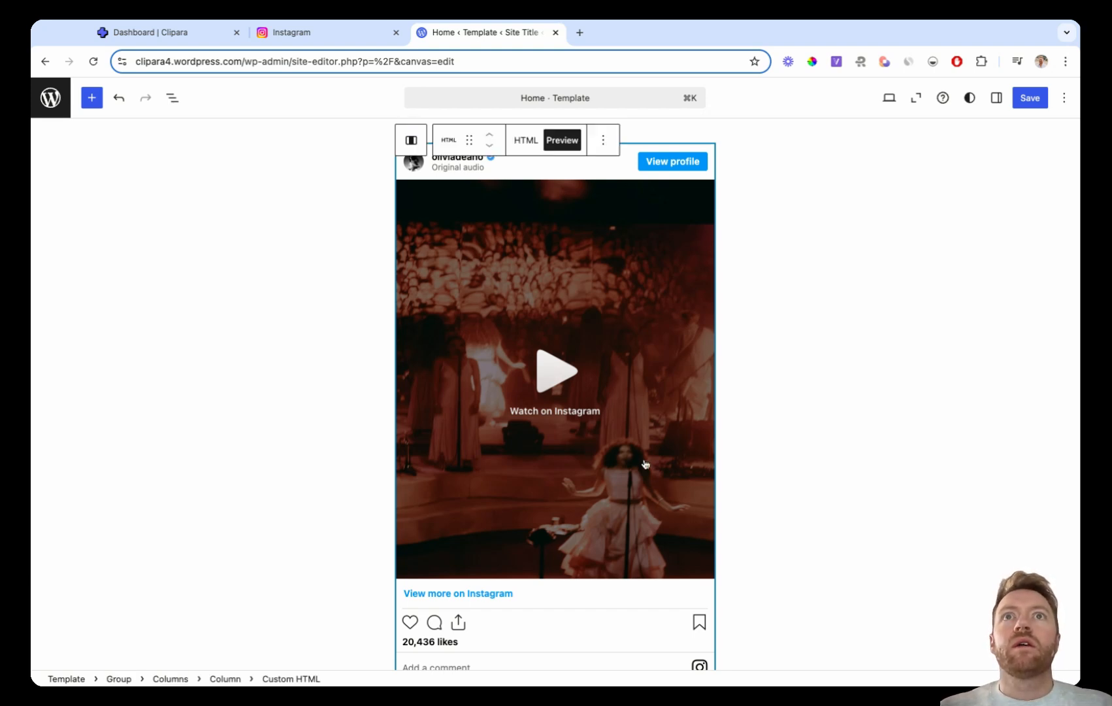
pyautogui.press('BackSpace')
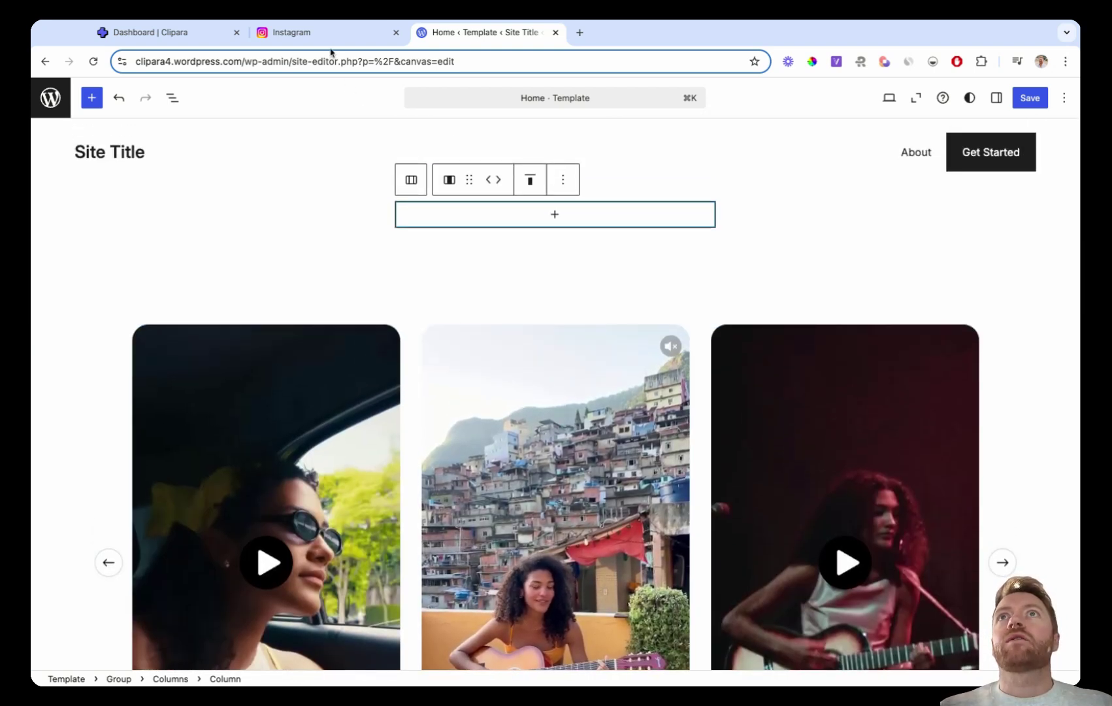
pyautogui.click(323, 43)
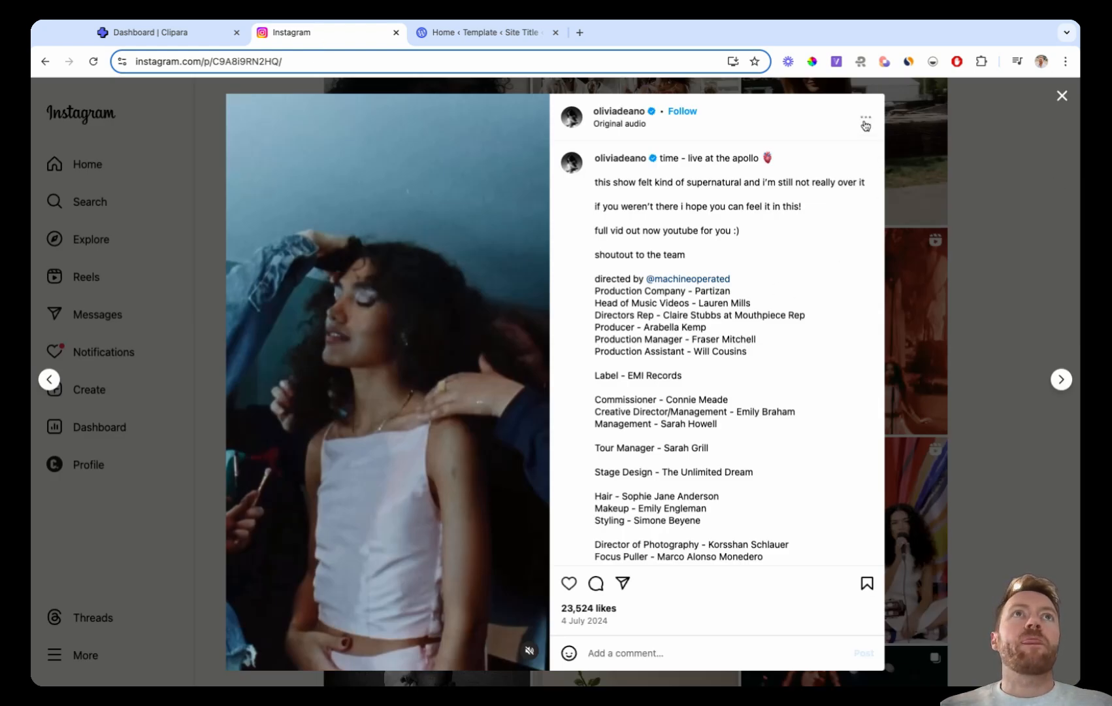
# Copy the embed code of the 'time video anyone?' post with Include caption off, then return to WordPress.
pyautogui.click(985, 326)
pyautogui.scroll(2, 789, 334)
pyautogui.scroll(2, 789, 333)
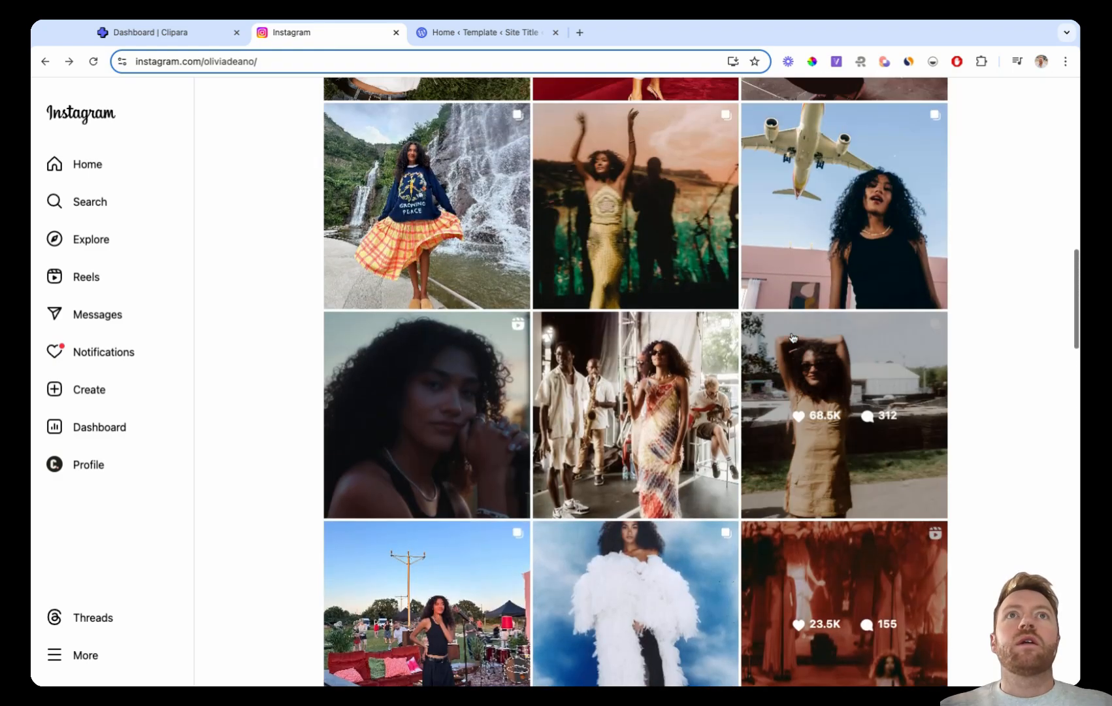
pyautogui.click(526, 454)
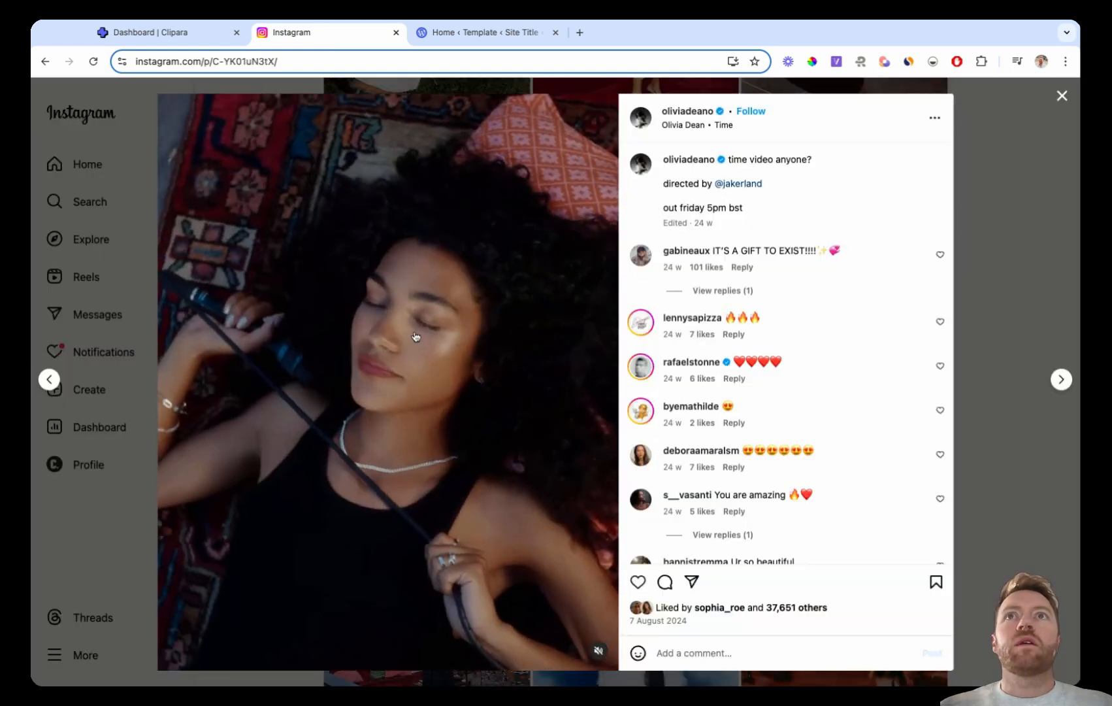
pyautogui.click(934, 118)
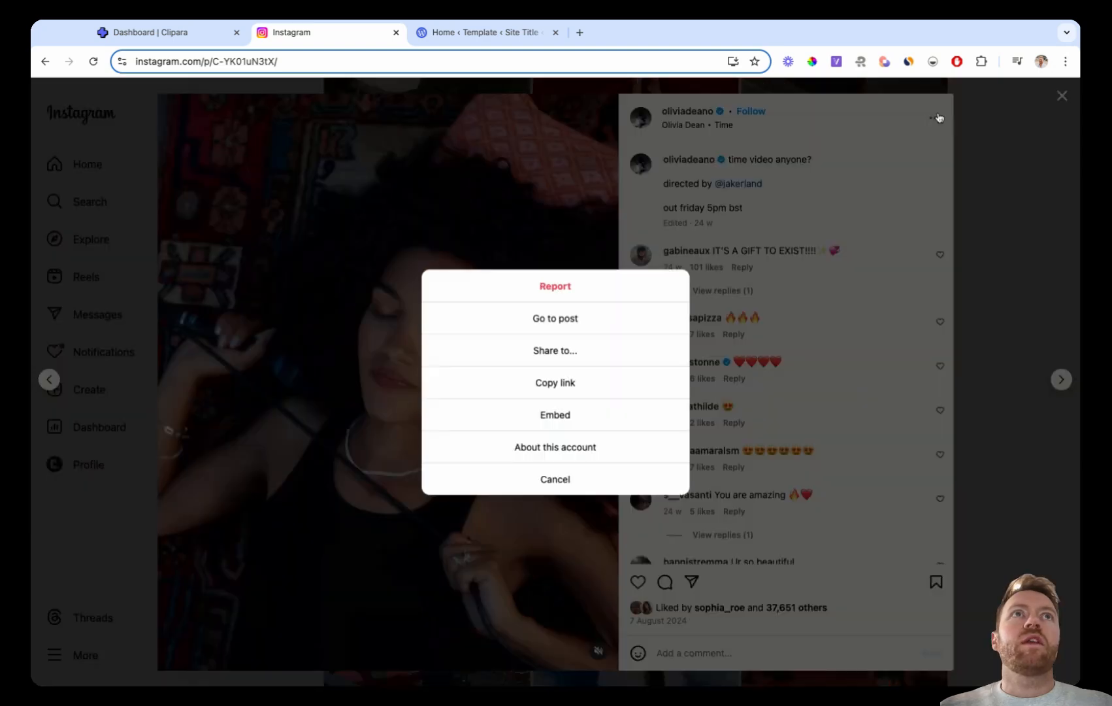
pyautogui.click(576, 415)
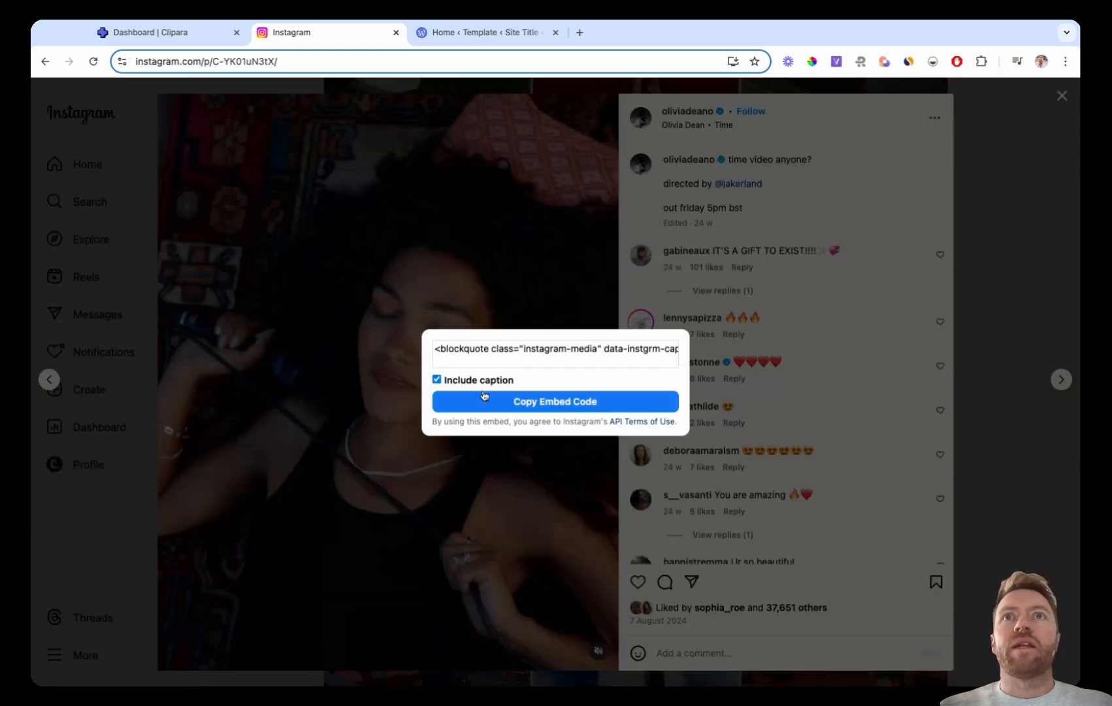
pyautogui.click(436, 380)
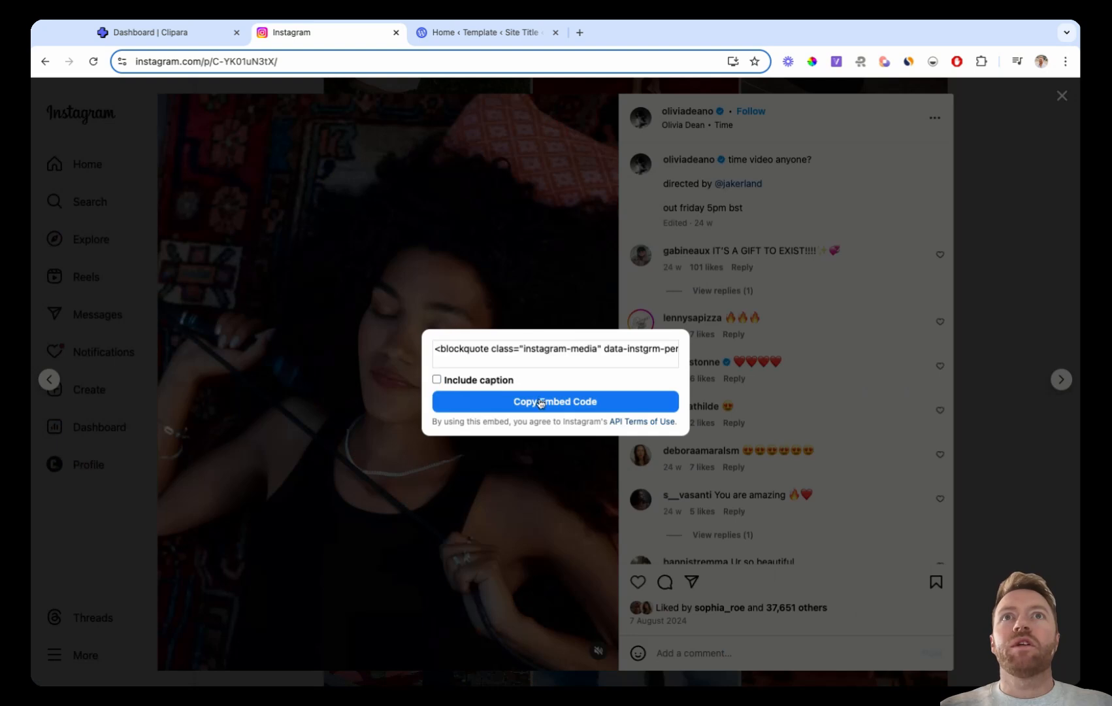
pyautogui.click(467, 34)
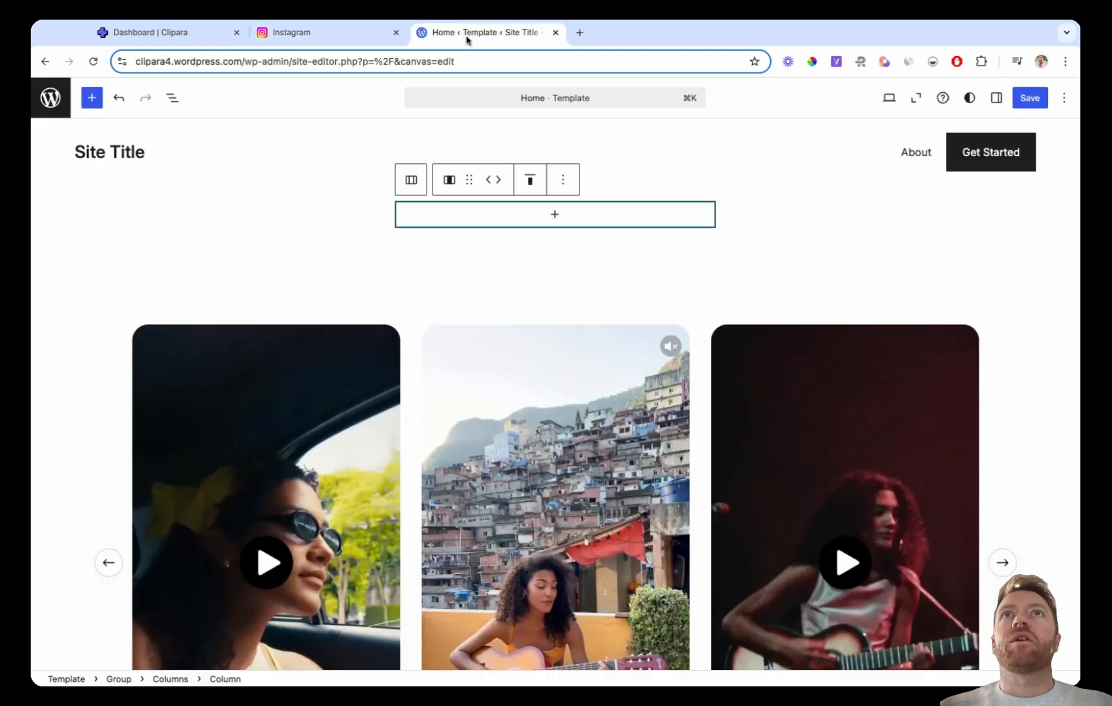
# Fill the empty column with a Custom HTML block holding the pasted Instagram embed, shown in Preview.
pyautogui.click(561, 225)
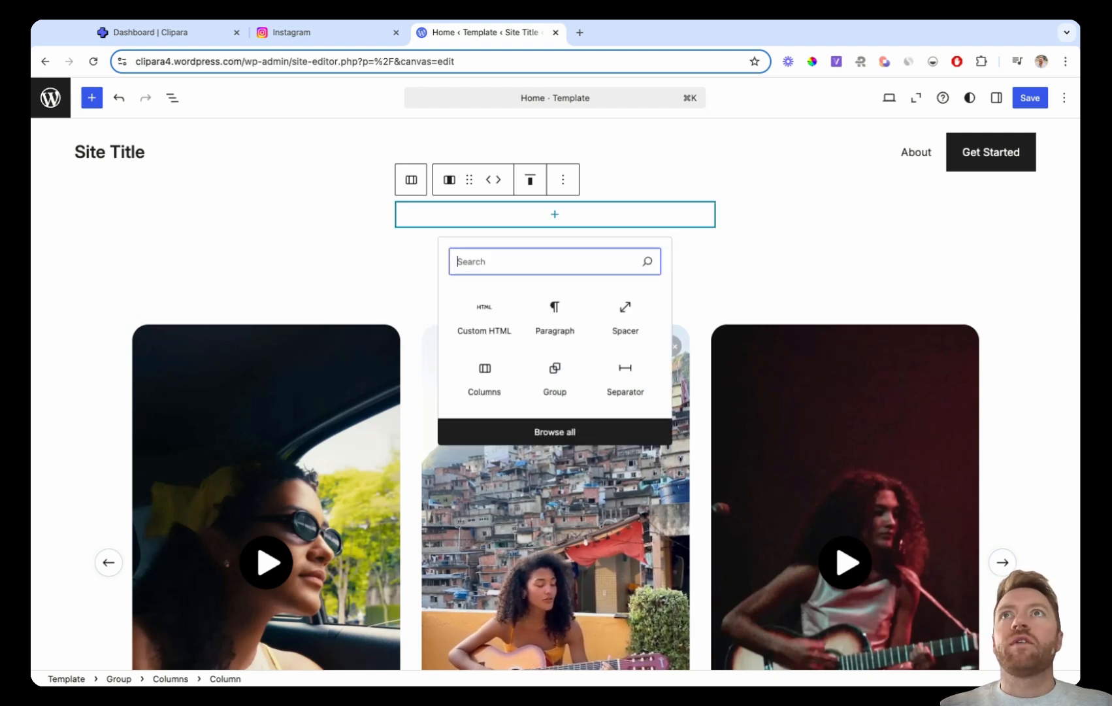
pyautogui.click(485, 318)
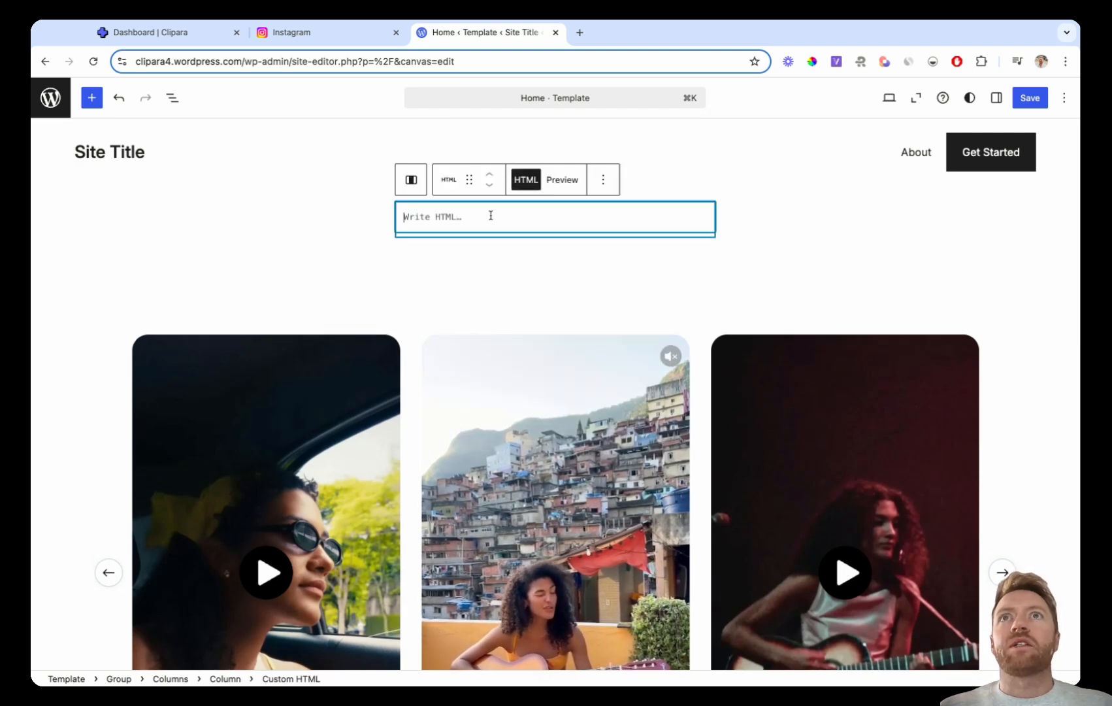
pyautogui.hotkey('ctrl', 'v')
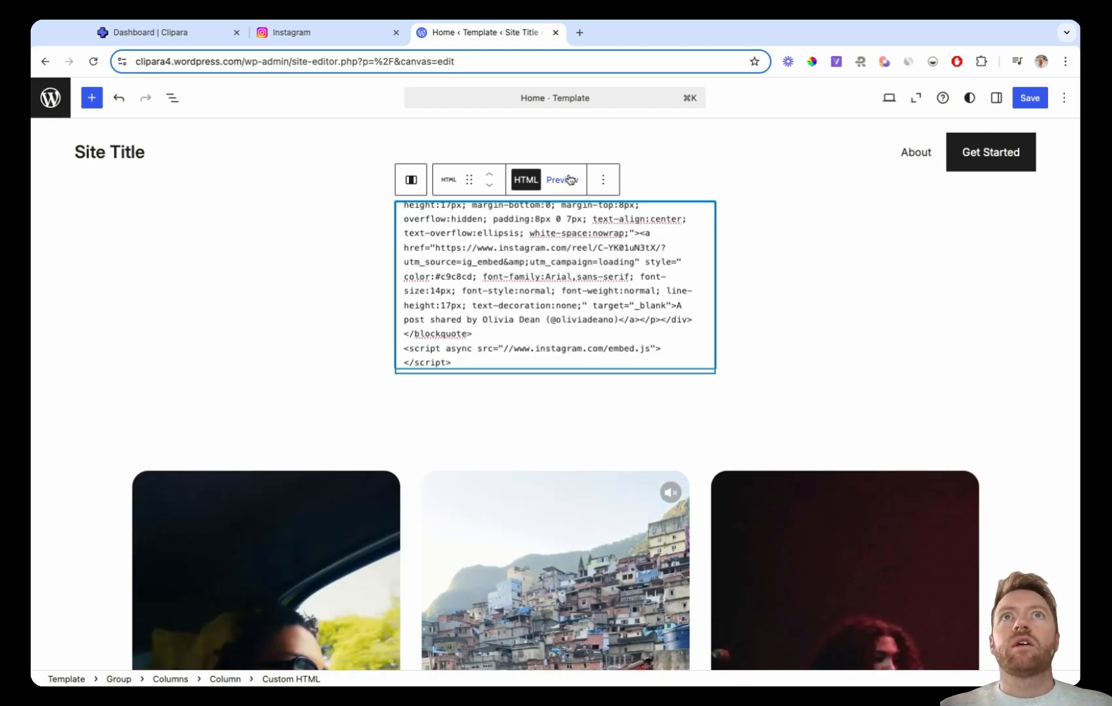
pyautogui.click(570, 179)
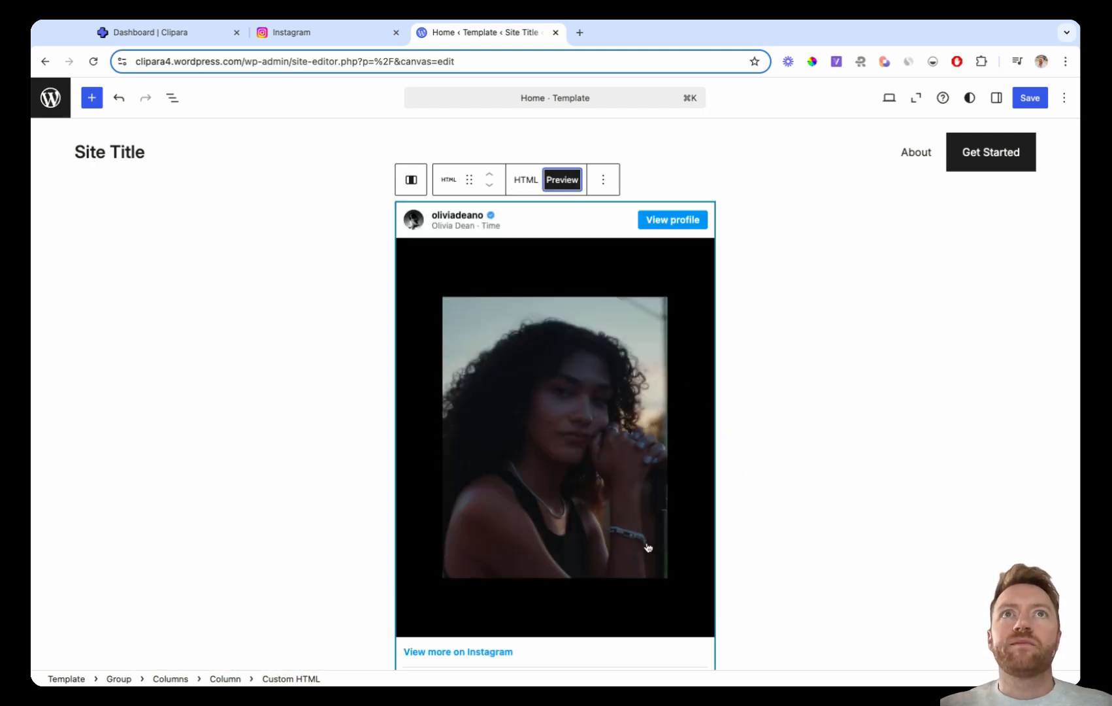
pyautogui.moveTo(738, 473)
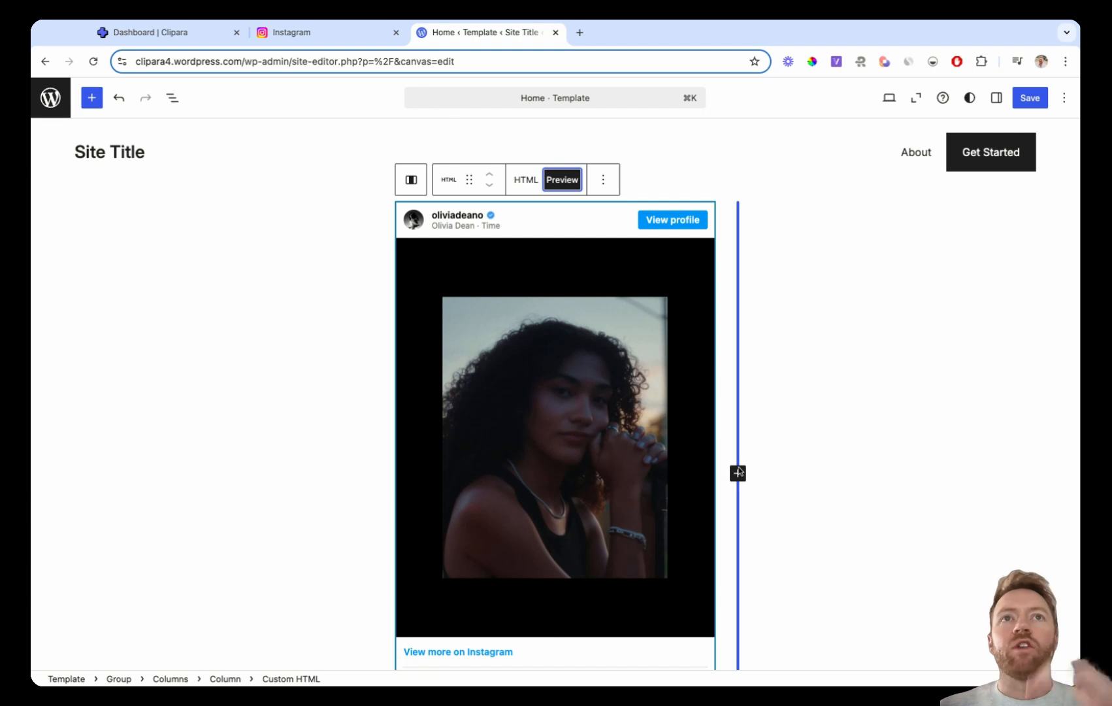
pyautogui.click(729, 566)
pyautogui.scroll(-1, 729, 566)
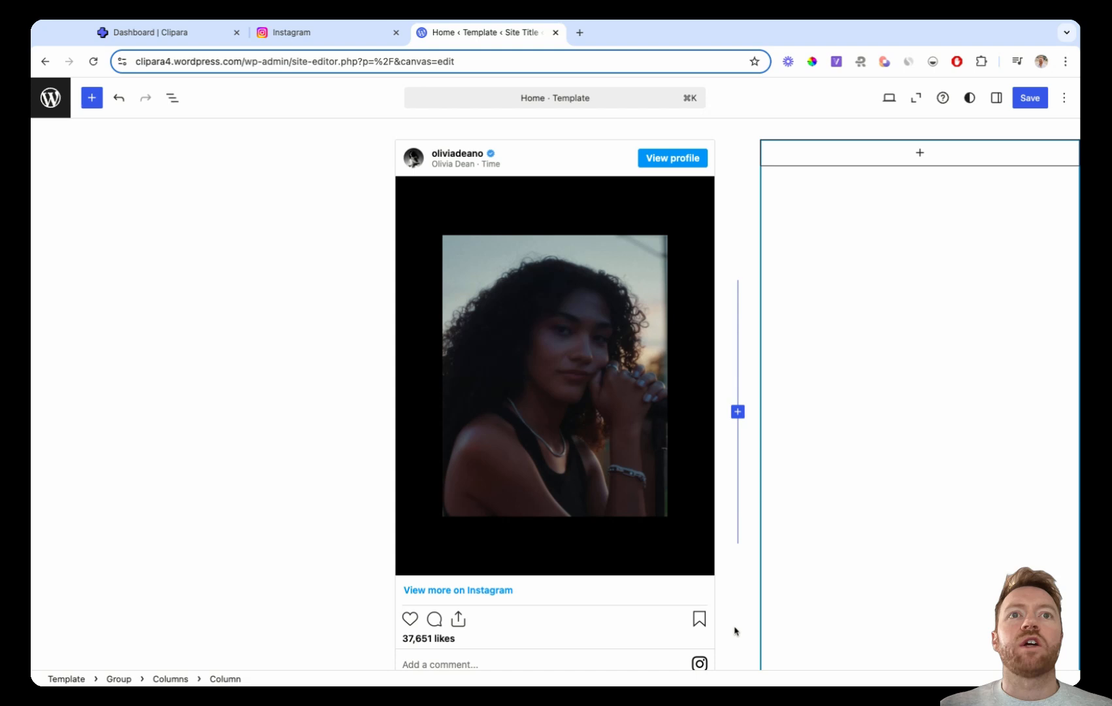
pyautogui.scroll(-2, 347, 465)
pyautogui.scroll(-5, 347, 464)
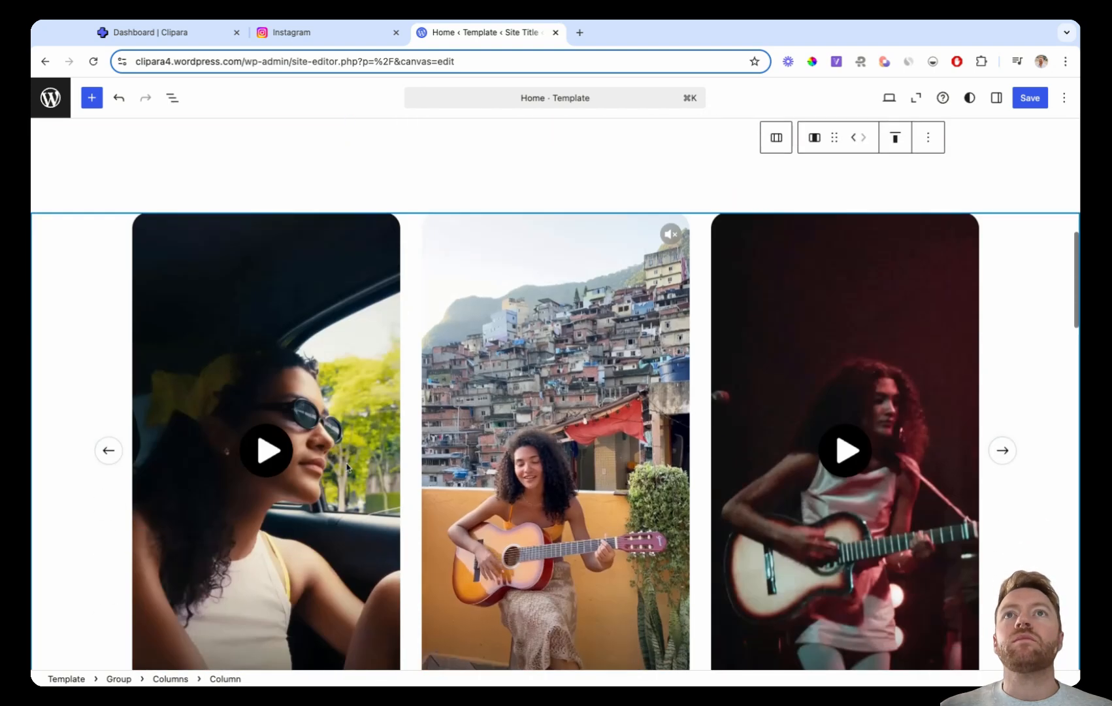
pyautogui.scroll(-2, 346, 467)
pyautogui.scroll(2, 347, 467)
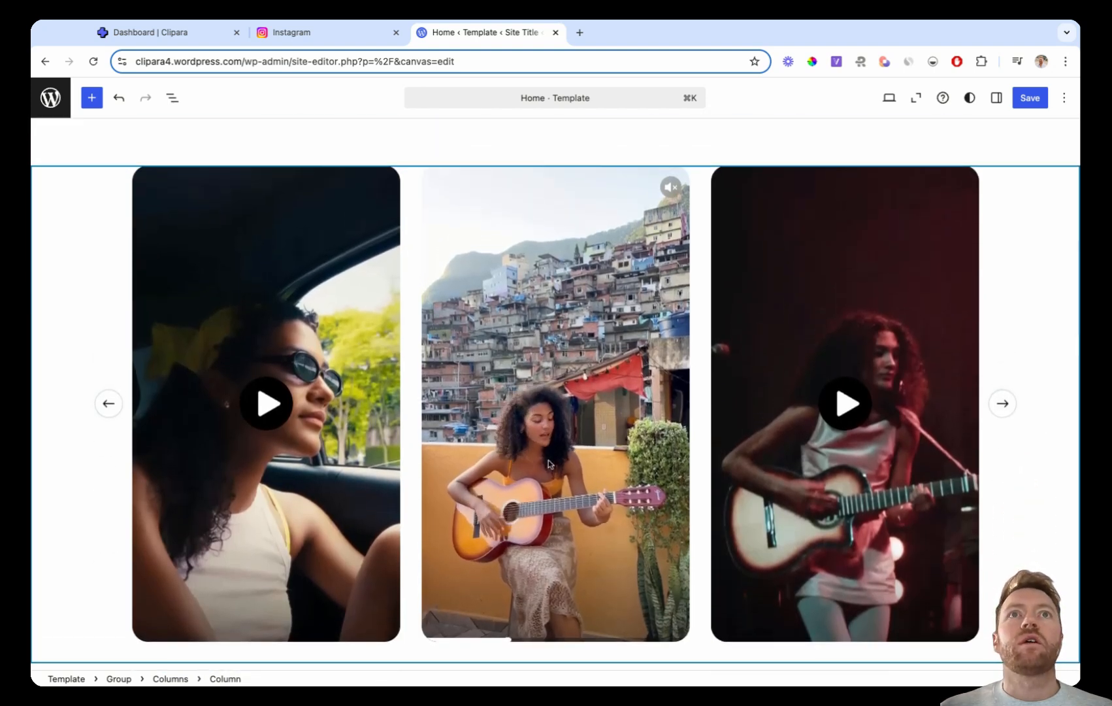
pyautogui.scroll(1, 549, 465)
pyautogui.scroll(-1, 549, 465)
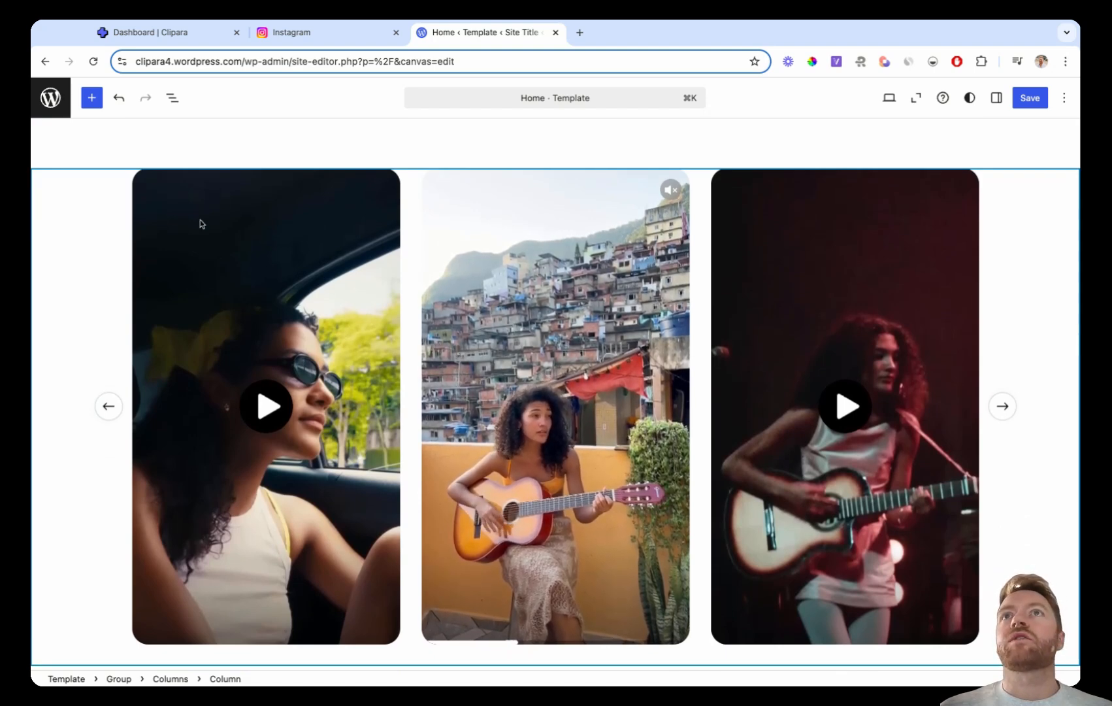
# Create a new Clipara campaign of the On-site, In-Line type.
pyautogui.click(162, 32)
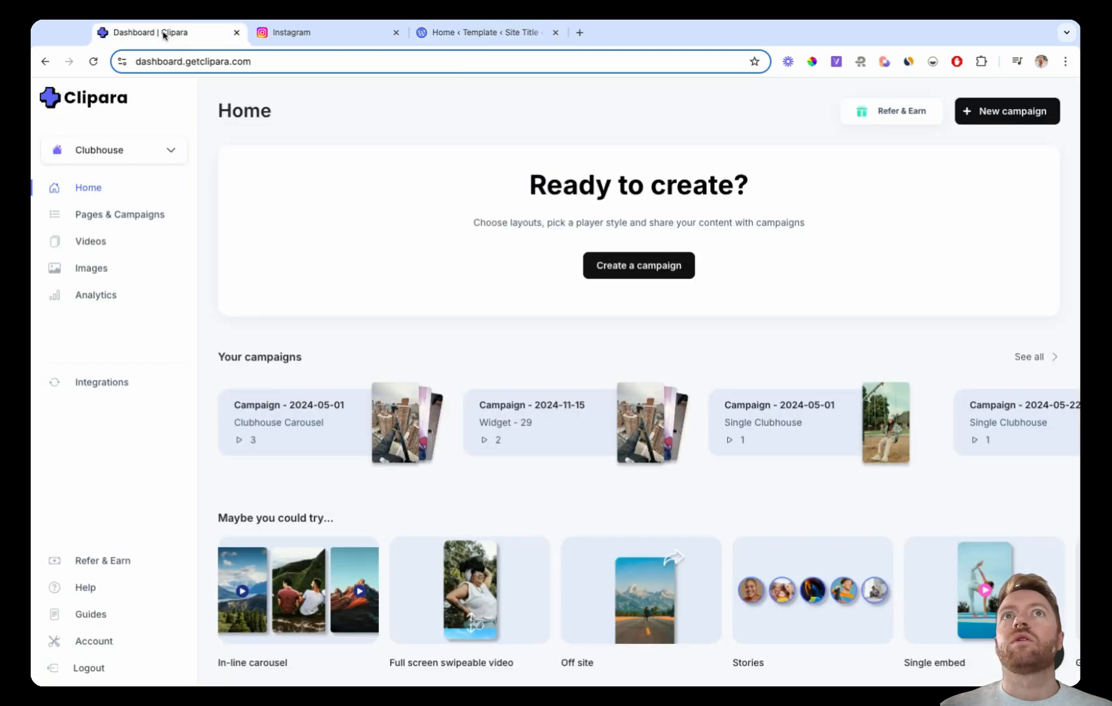
pyautogui.click(636, 277)
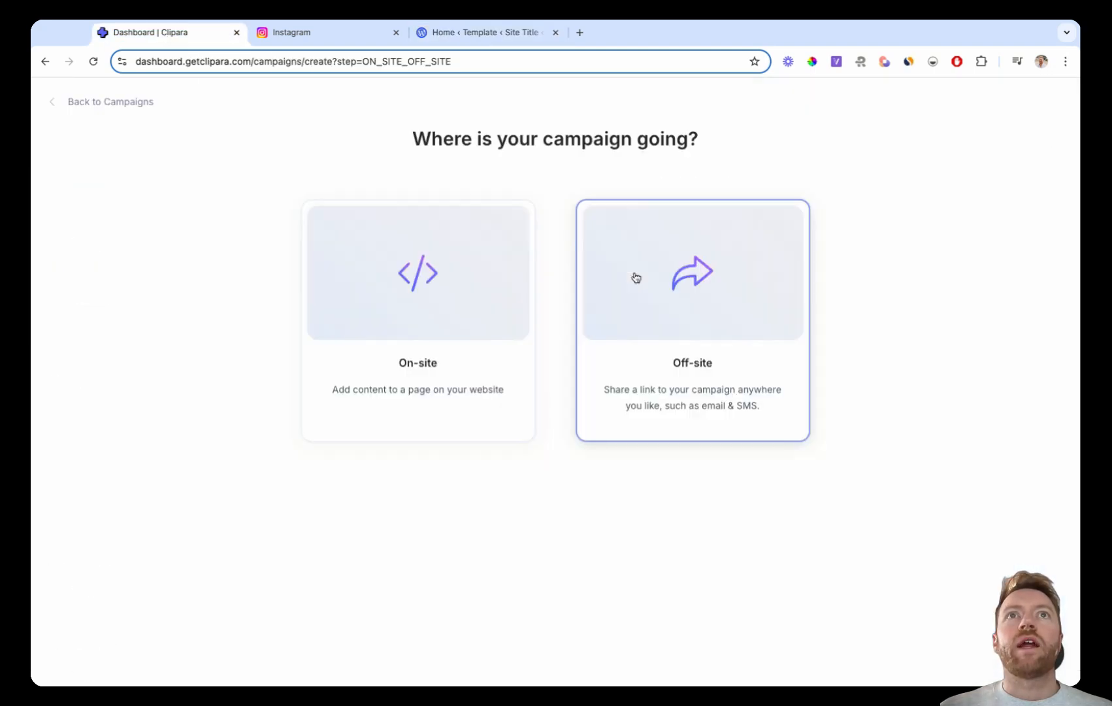
pyautogui.click(406, 332)
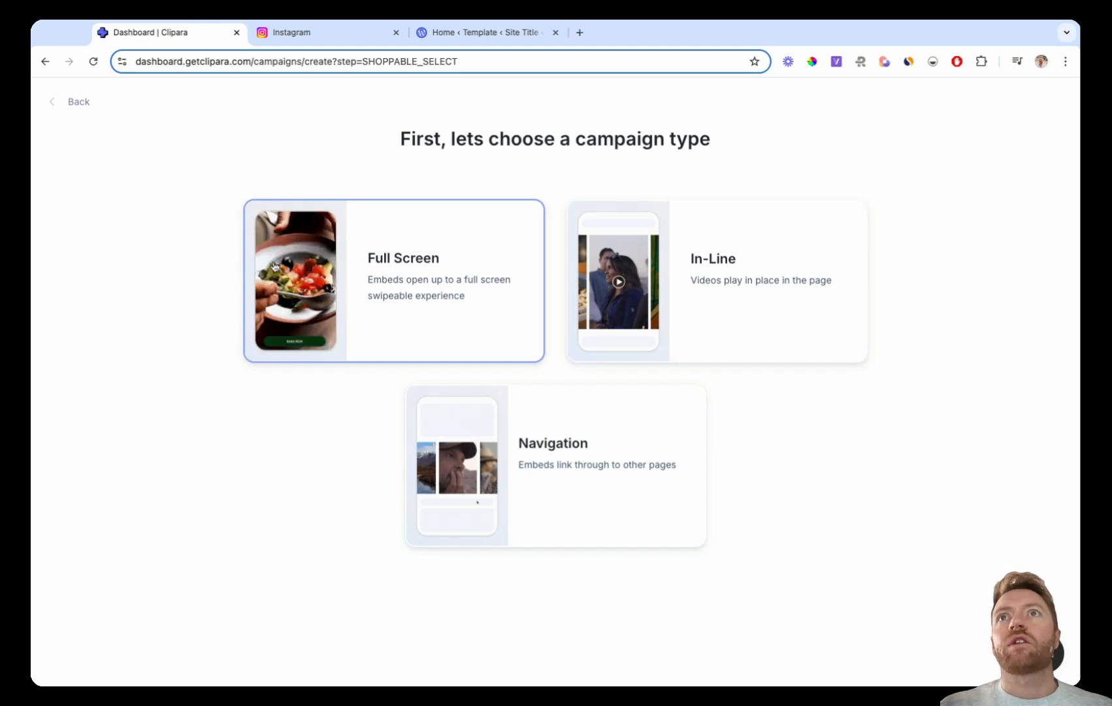
pyautogui.click(580, 327)
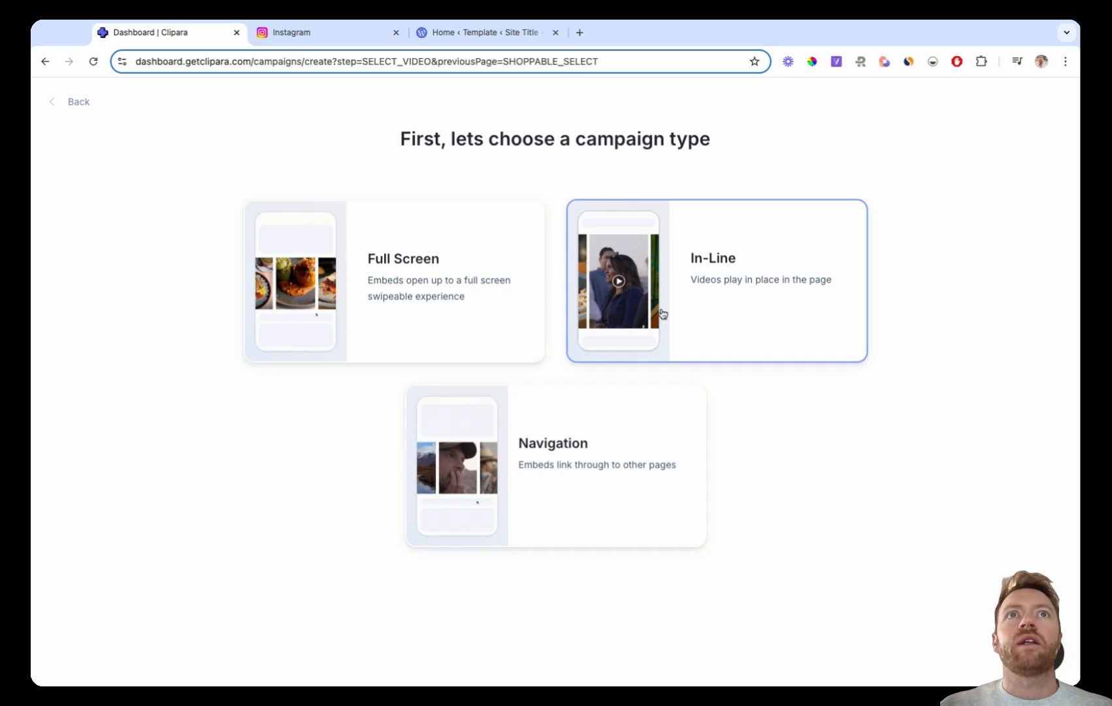
pyautogui.scroll(-4, 594, 446)
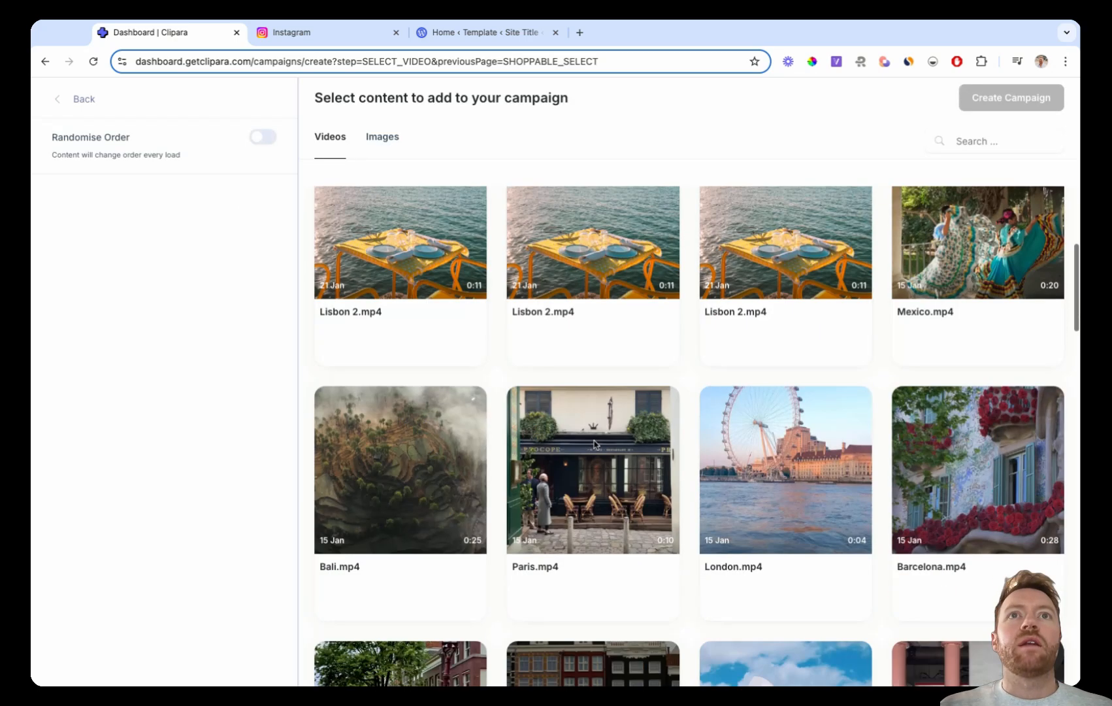
pyautogui.scroll(4, 595, 446)
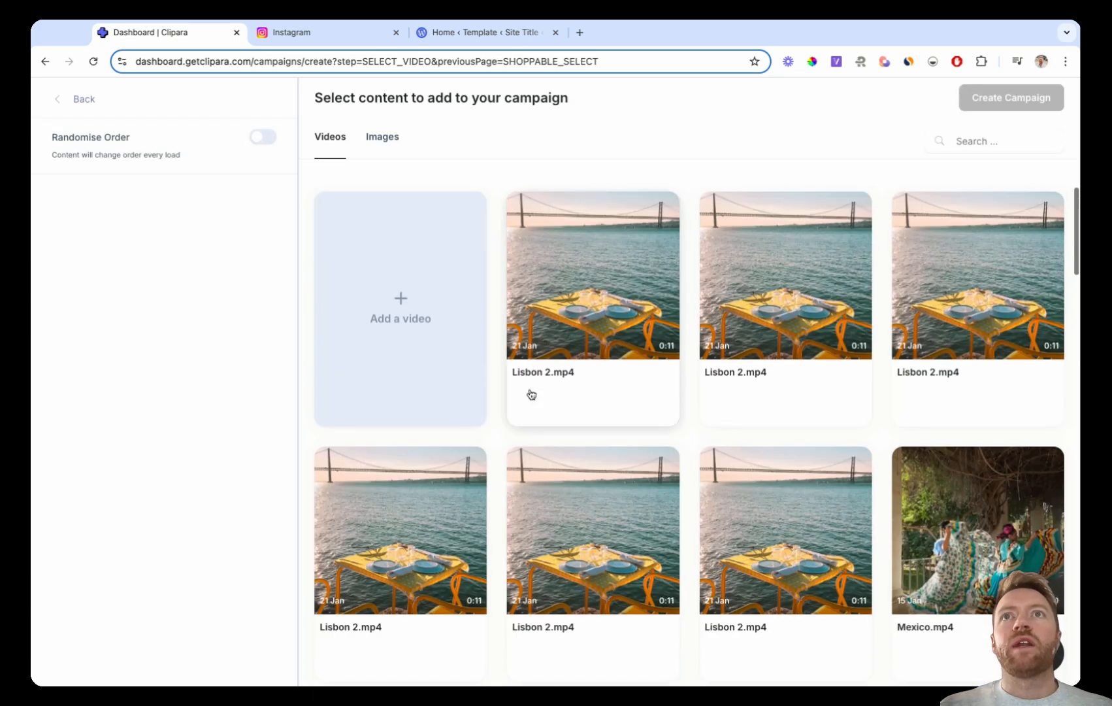
# Browse the Add a video upload and Instagram import options, then go back to the library.
pyautogui.click(416, 317)
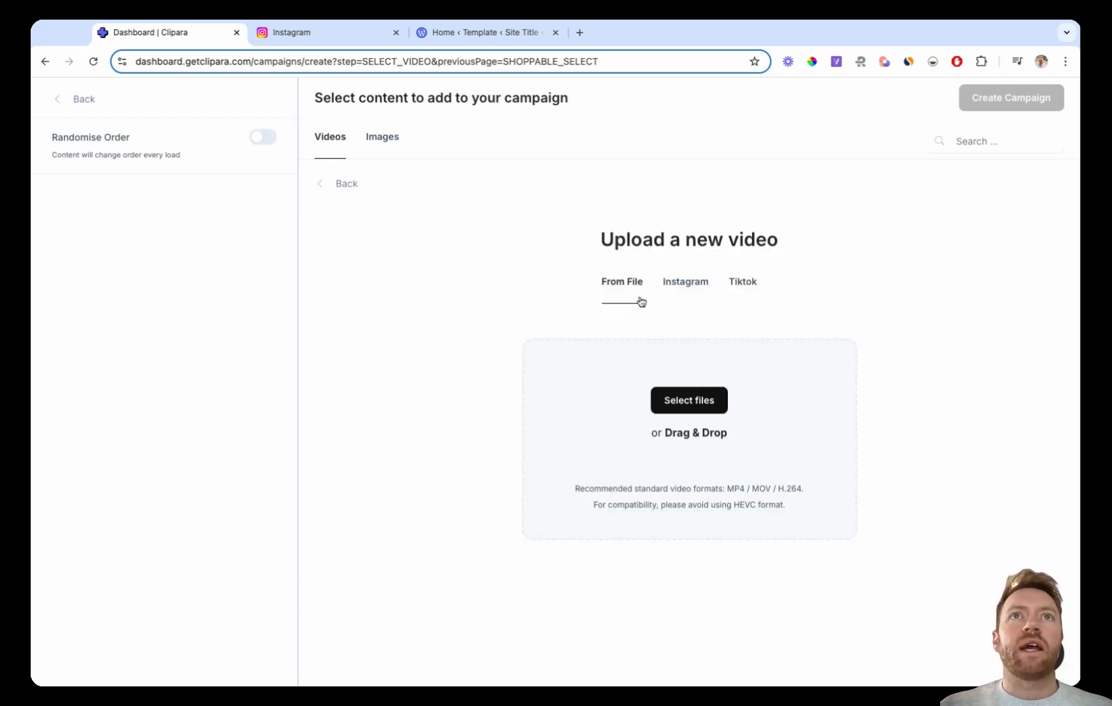
pyautogui.click(686, 284)
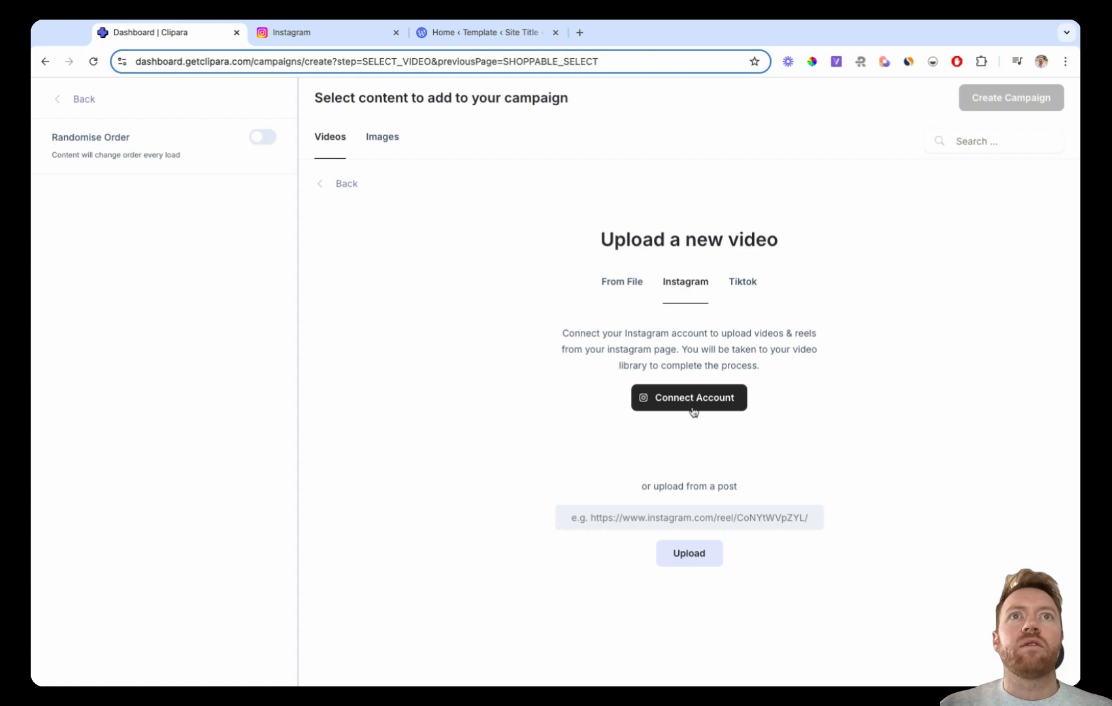
pyautogui.click(623, 285)
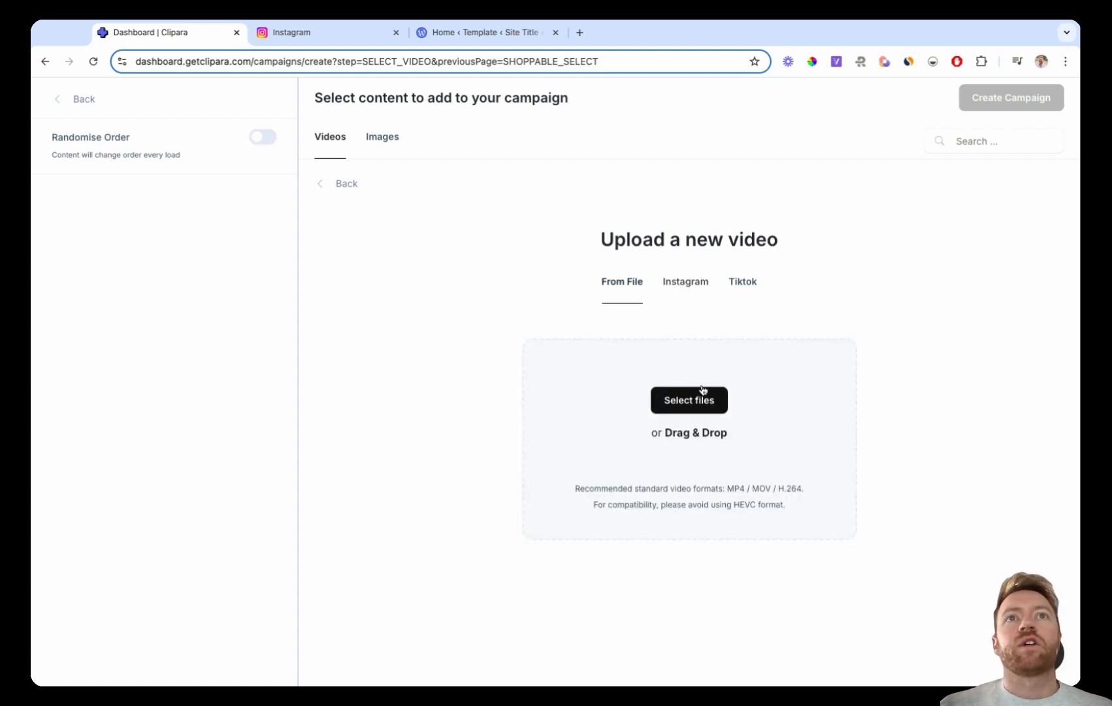
pyautogui.click(339, 192)
pyautogui.scroll(-5, 564, 447)
pyautogui.scroll(-1, 583, 440)
pyautogui.scroll(-3, 588, 437)
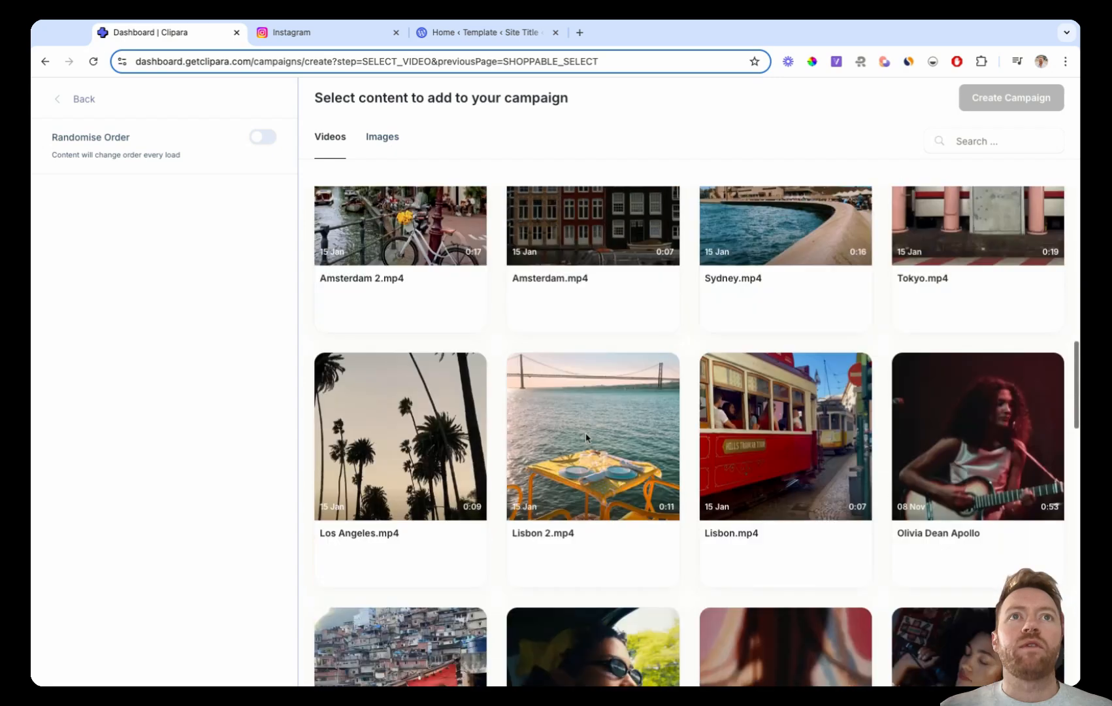
pyautogui.scroll(-3, 588, 437)
# Select the Apollo, Guitar, 3, Time 2, Time, Lisbon and Lisbon 2 videos and create the campaign.
pyautogui.click(974, 199)
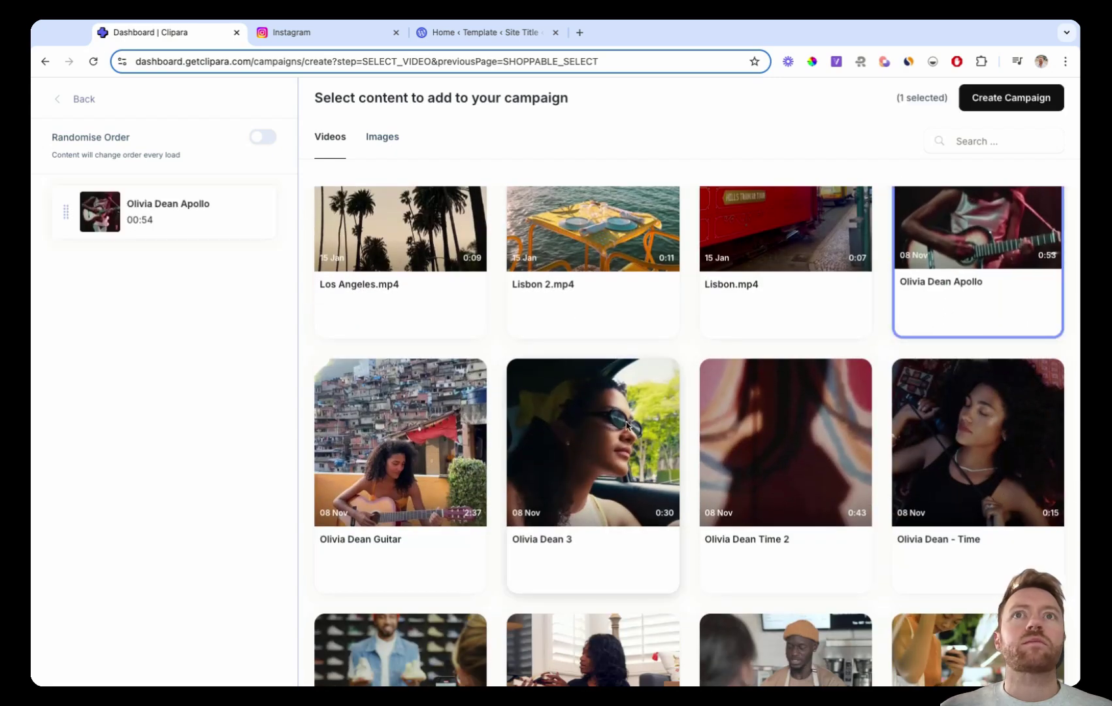
pyautogui.click(452, 472)
pyautogui.click(600, 461)
pyautogui.click(782, 452)
pyautogui.click(1000, 448)
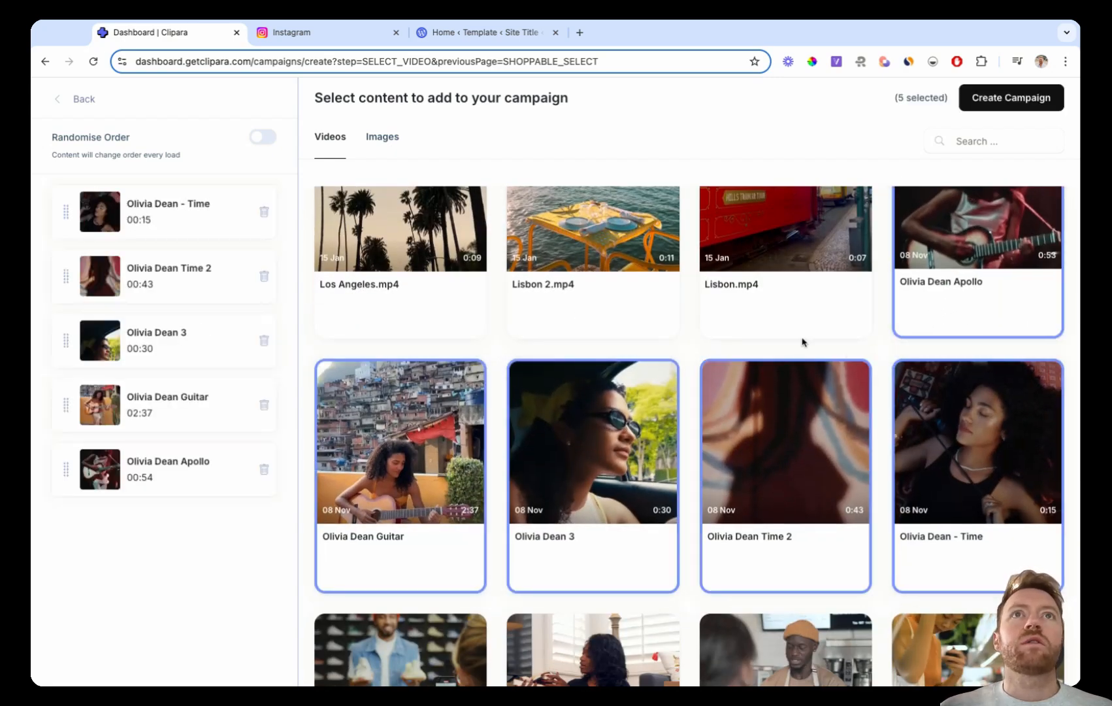
pyautogui.click(737, 281)
pyautogui.click(611, 277)
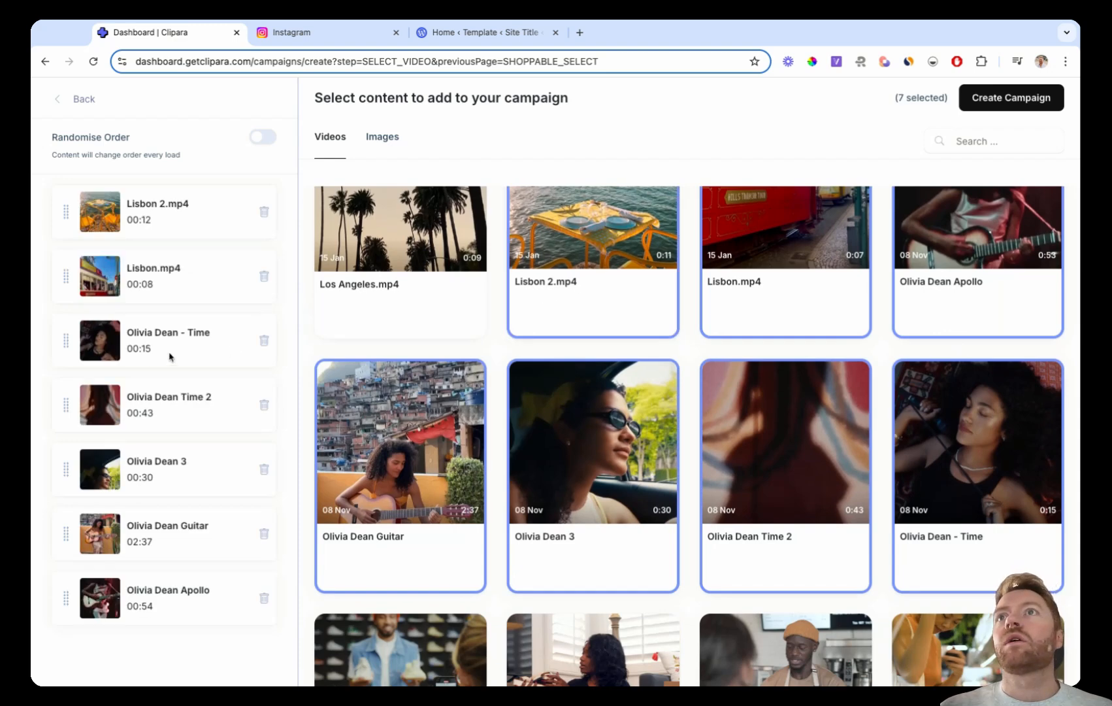
pyautogui.click(1018, 98)
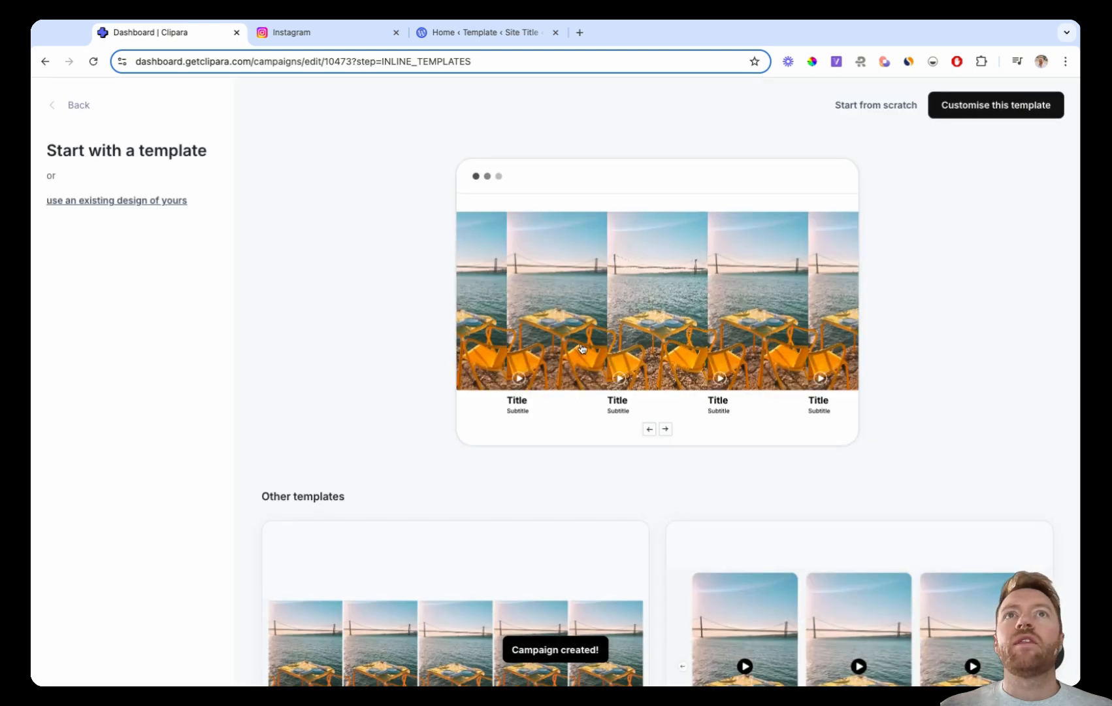
pyautogui.scroll(-3, 625, 402)
pyautogui.scroll(-3, 626, 403)
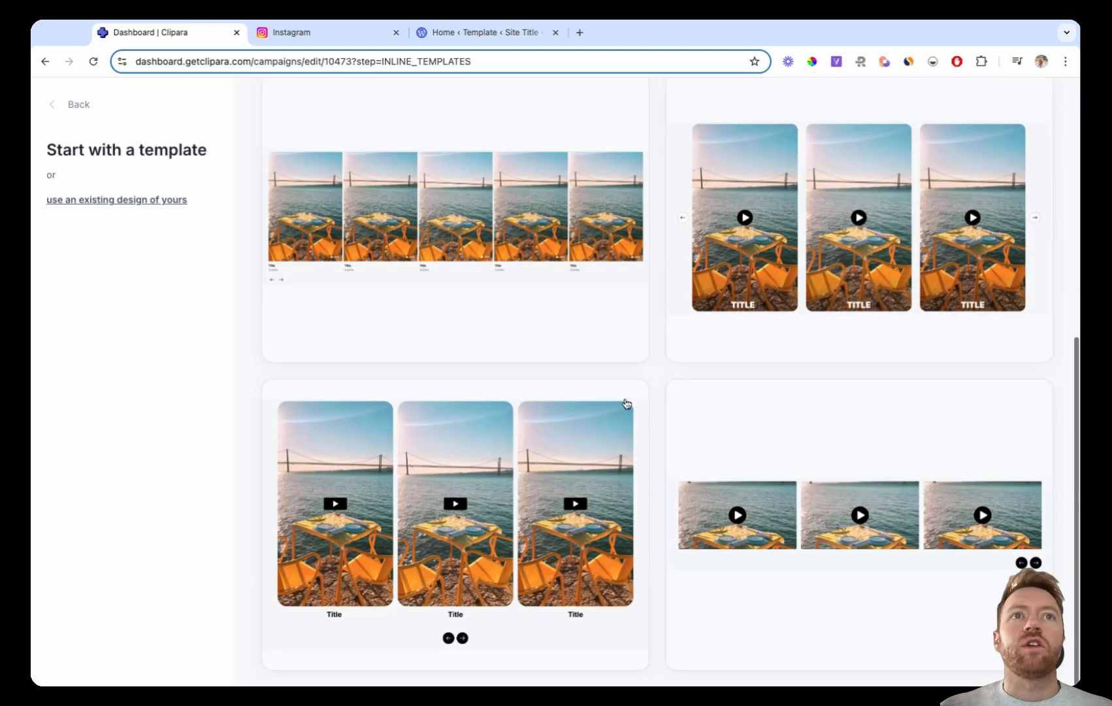
pyautogui.scroll(5, 625, 402)
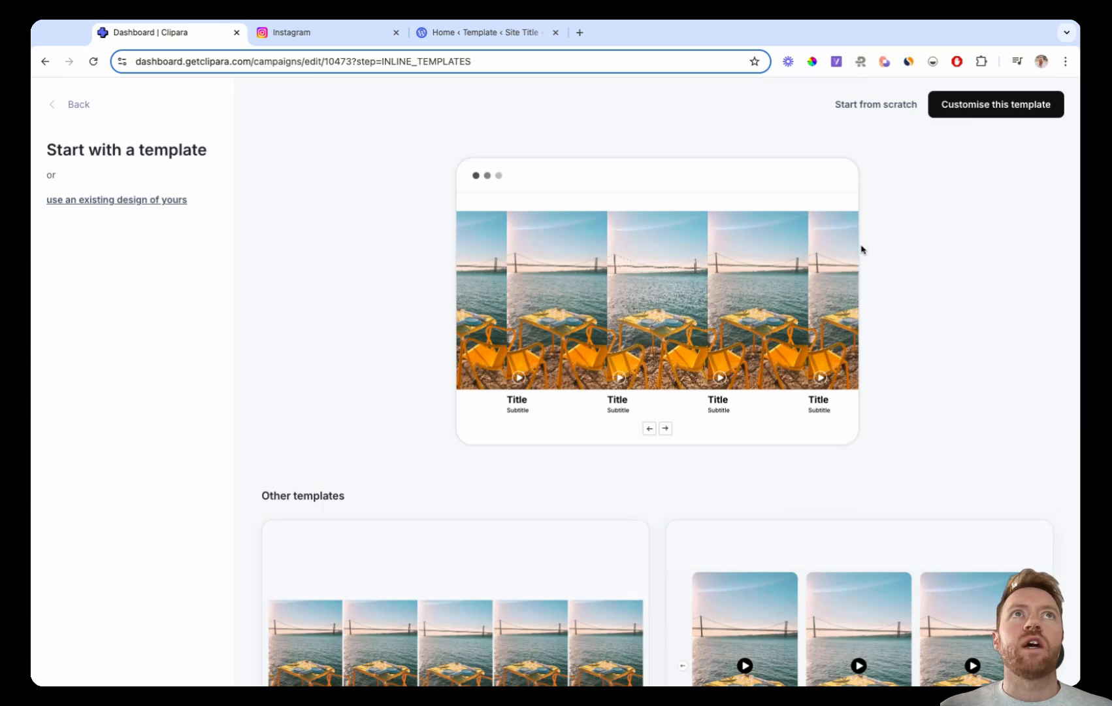
pyautogui.scroll(-3, 865, 416)
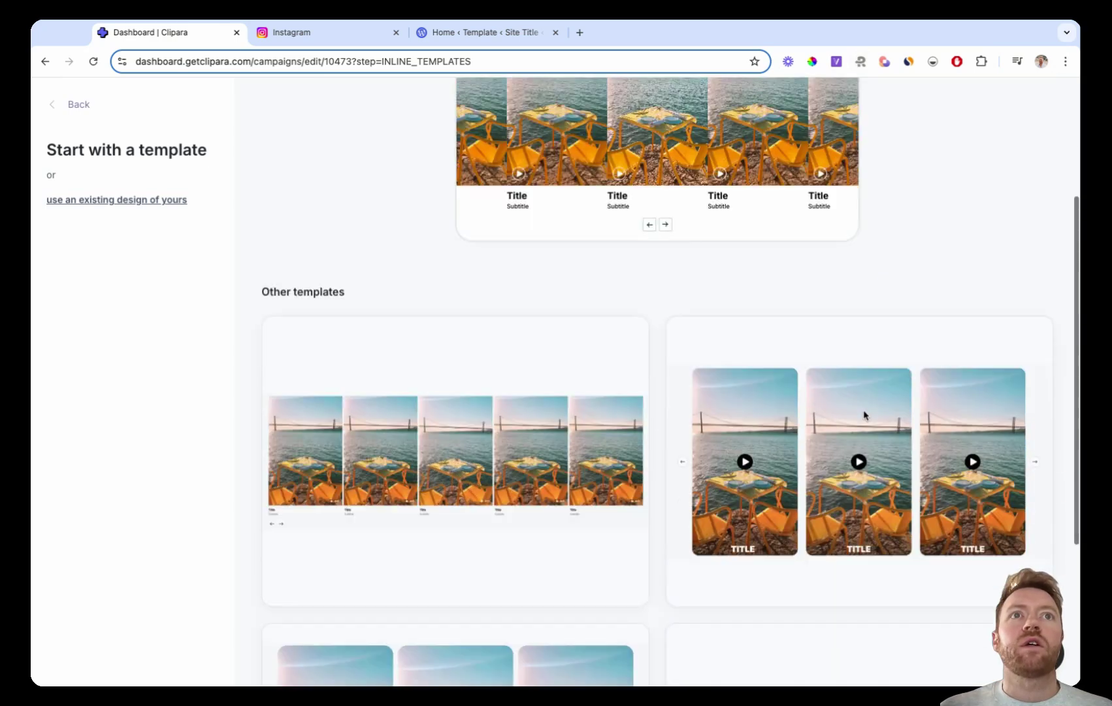
# Apply the three-card carousel template under Other templates and customise it.
pyautogui.click(882, 508)
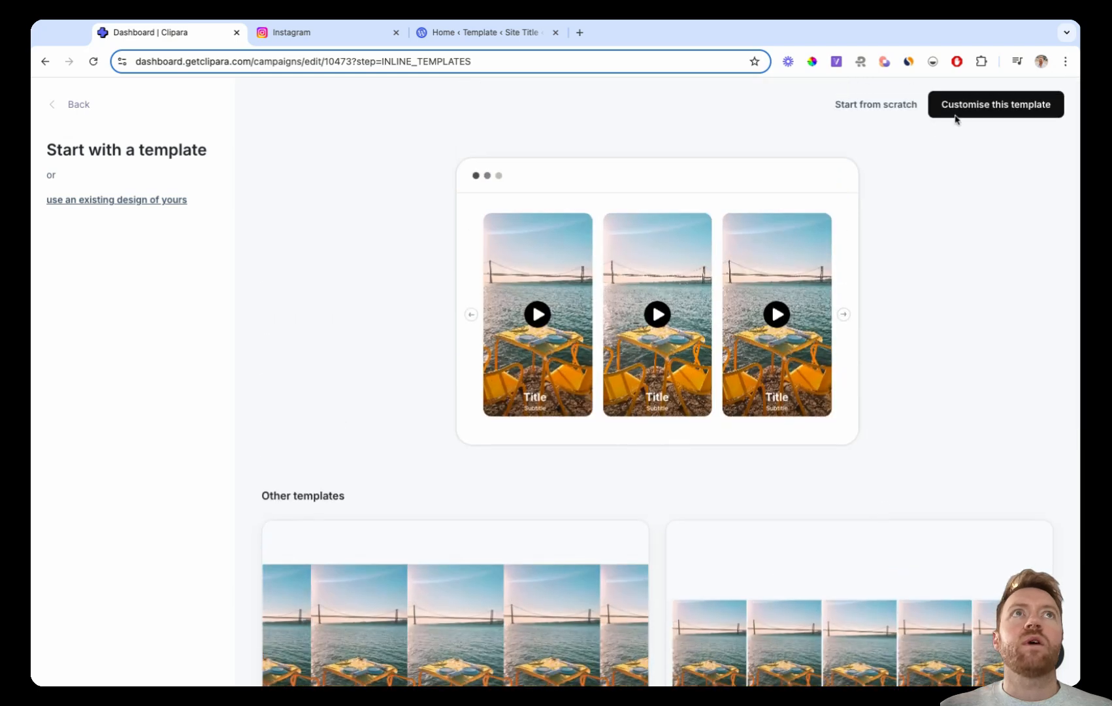
pyautogui.click(980, 106)
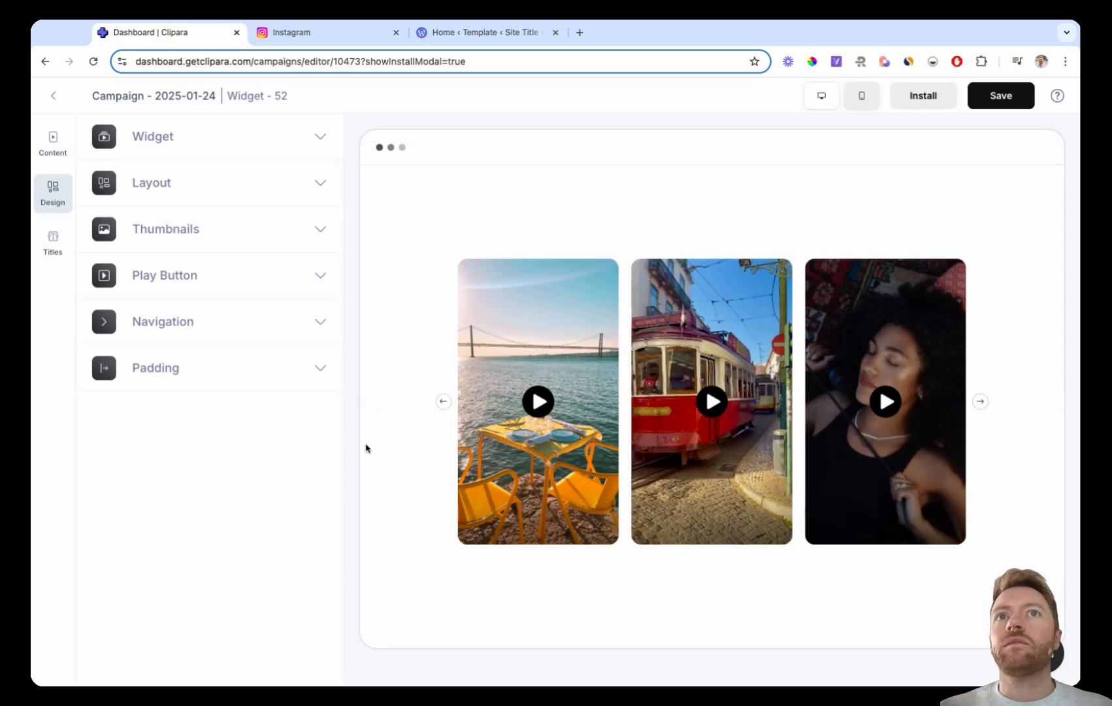
# Set the Play Button colour to green #17a777.
pyautogui.click(278, 270)
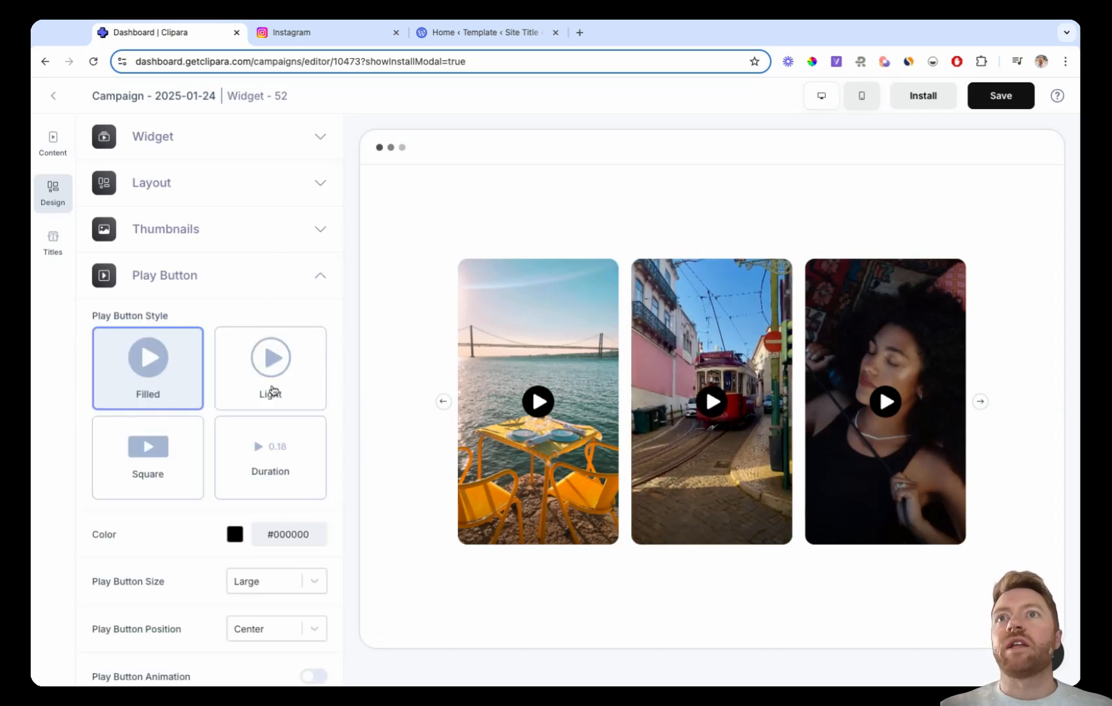
pyautogui.click(234, 535)
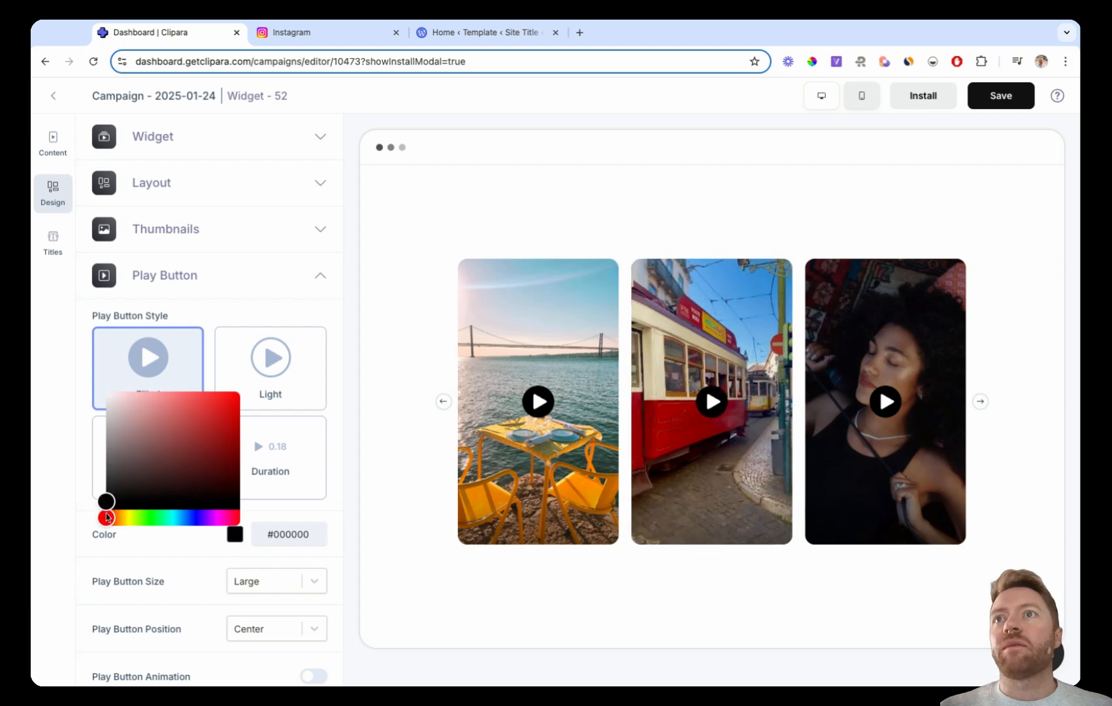
pyautogui.moveTo(107, 517); pyautogui.dragTo(165, 517)
pyautogui.click(222, 429)
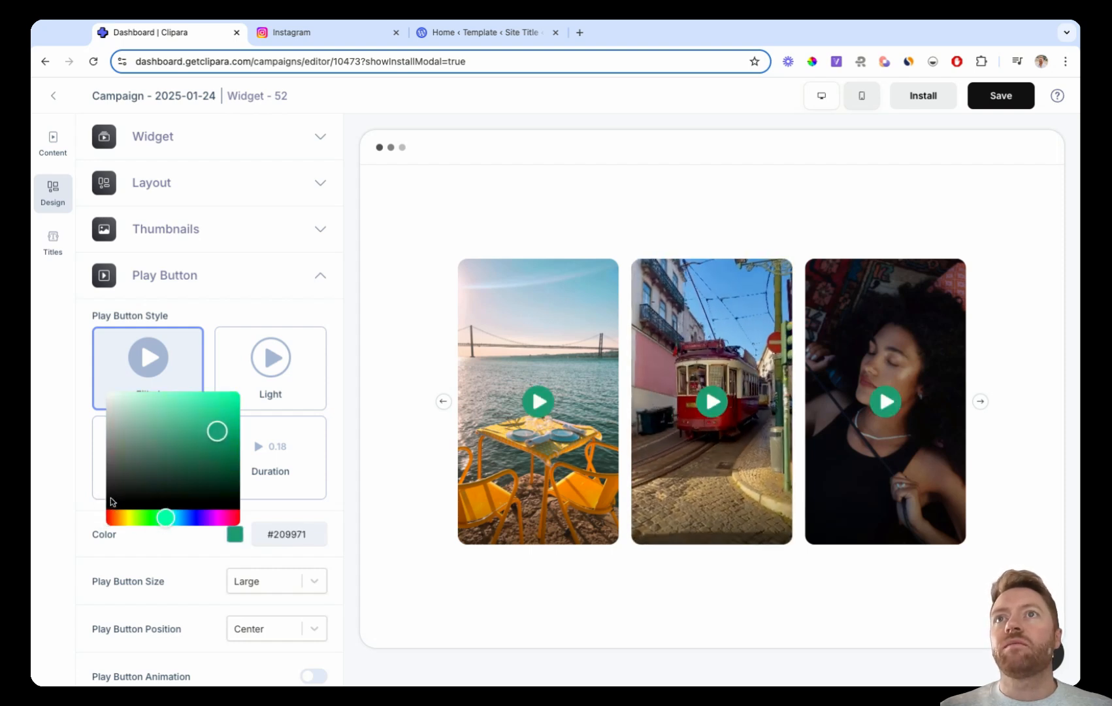
pyautogui.click(355, 477)
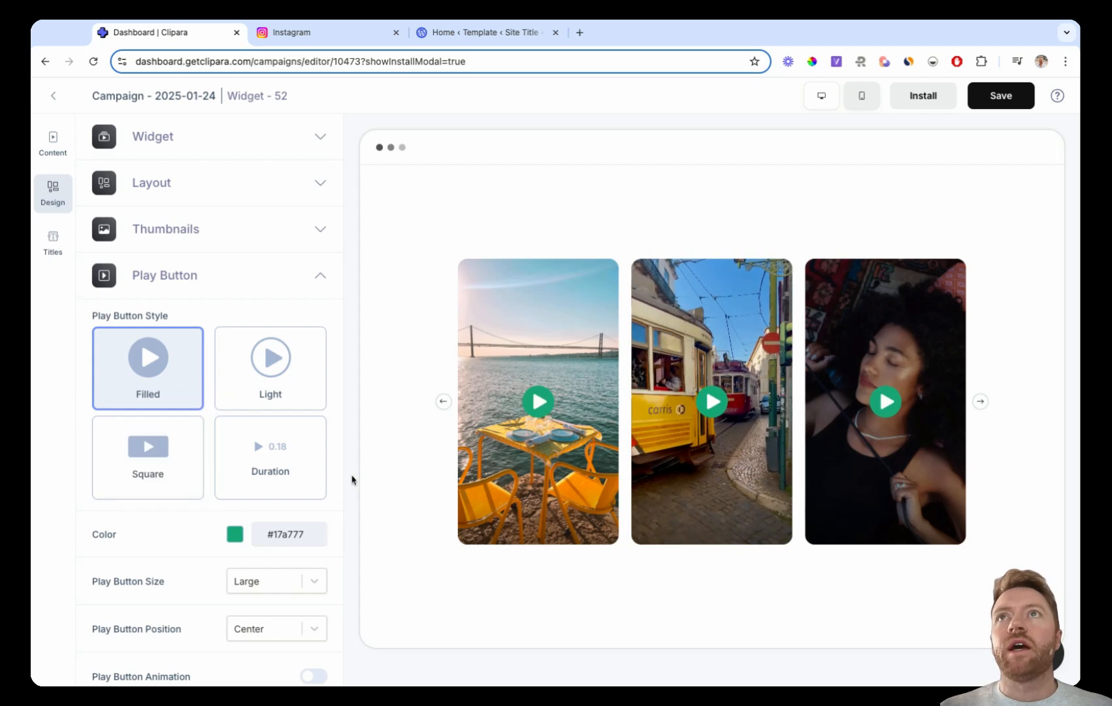
# In Layout, set Thumbnails in View to 5 with the Overlap card style.
pyautogui.click(312, 189)
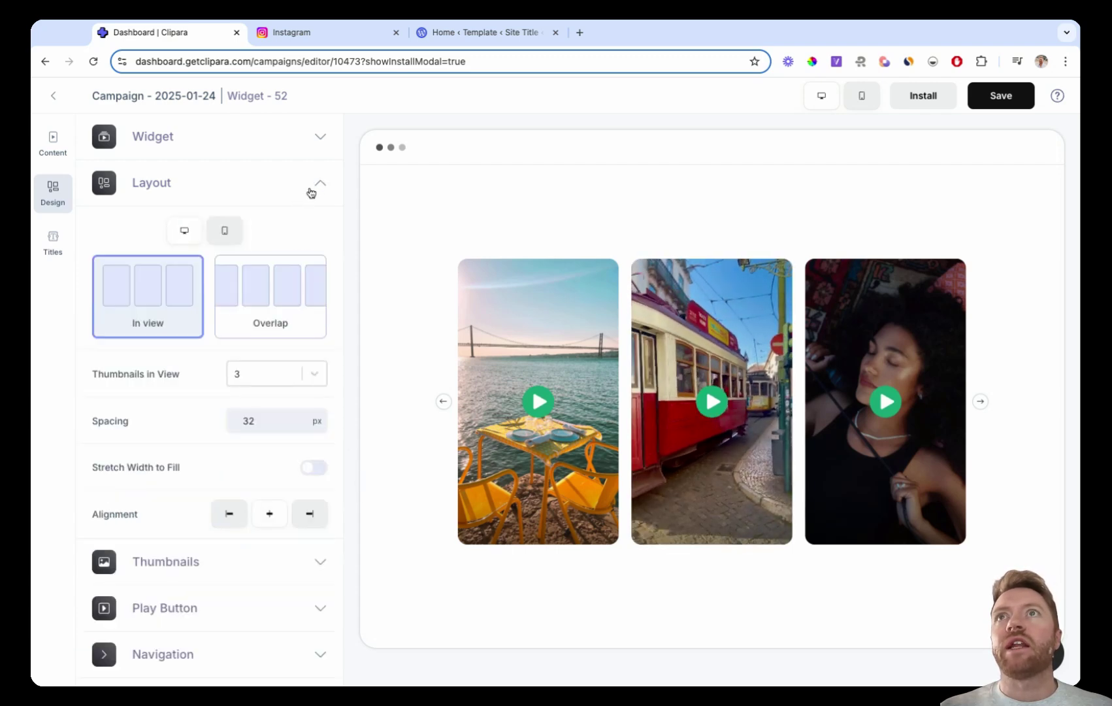
pyautogui.click(269, 373)
pyautogui.click(267, 430)
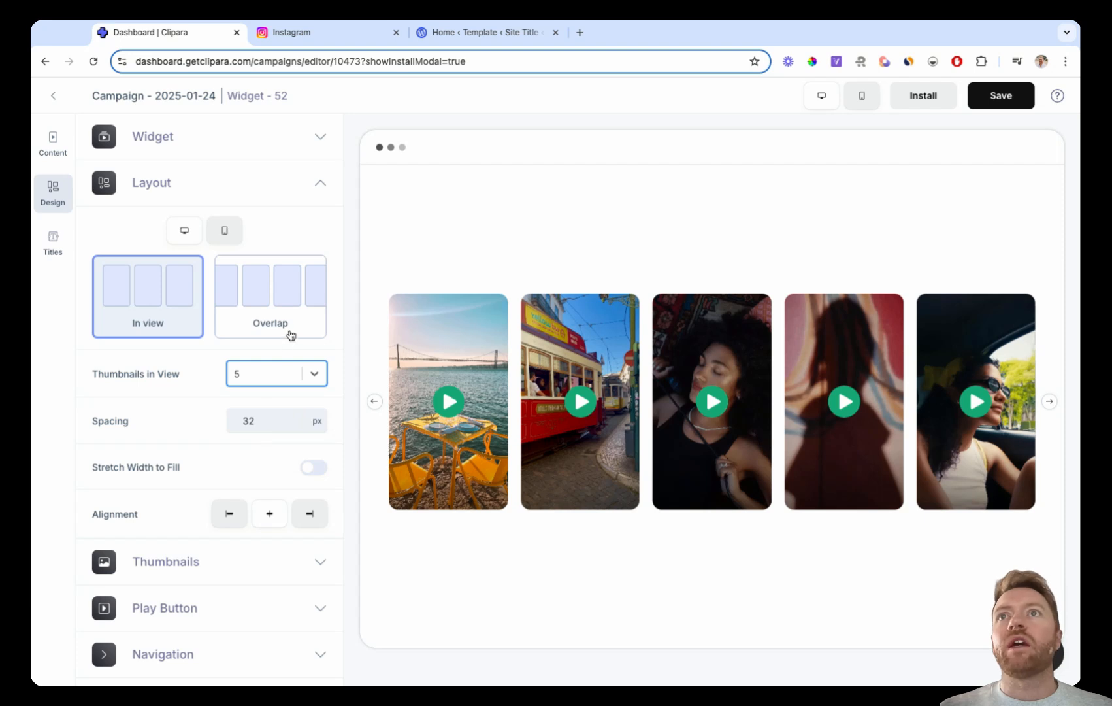
pyautogui.click(288, 301)
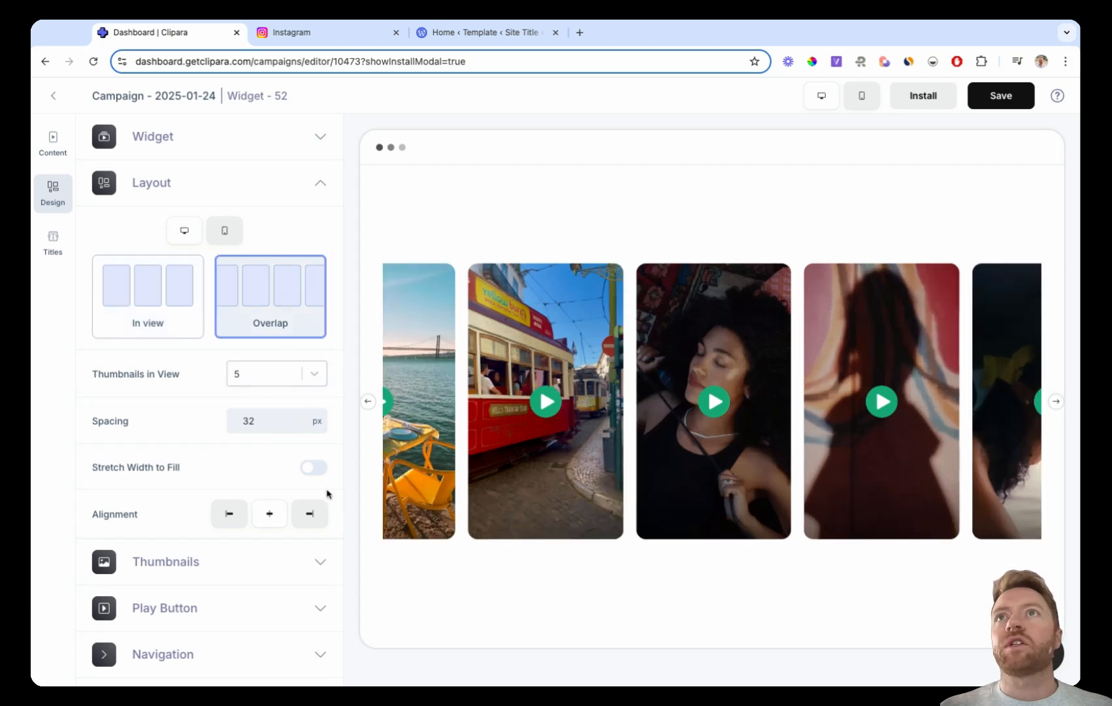
pyautogui.click(277, 617)
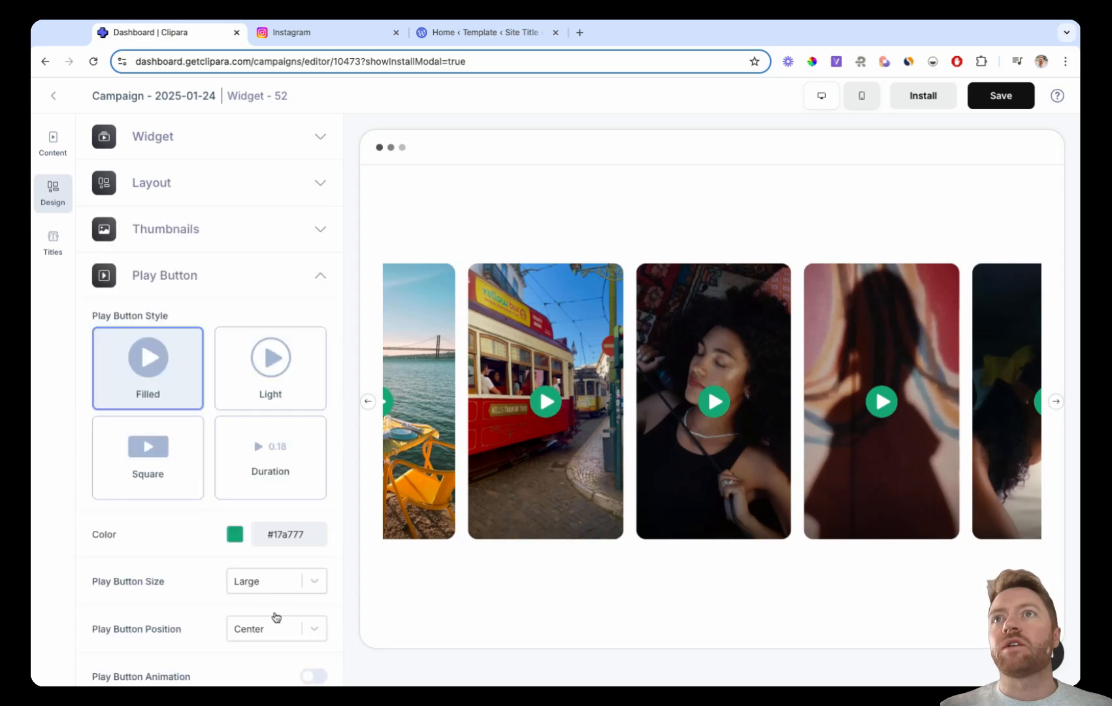
pyautogui.click(290, 277)
# Set the Navigation Desktop Arrow Position to Inside.
pyautogui.click(278, 319)
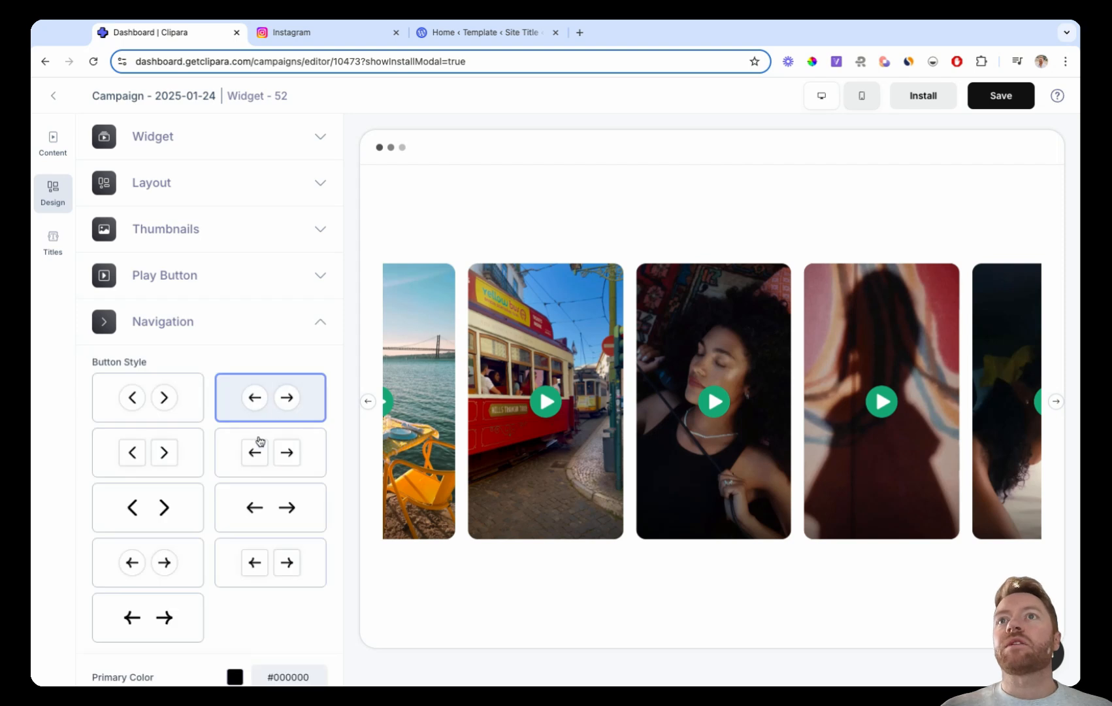
pyautogui.scroll(-3, 258, 442)
pyautogui.scroll(-1, 239, 522)
pyautogui.click(277, 539)
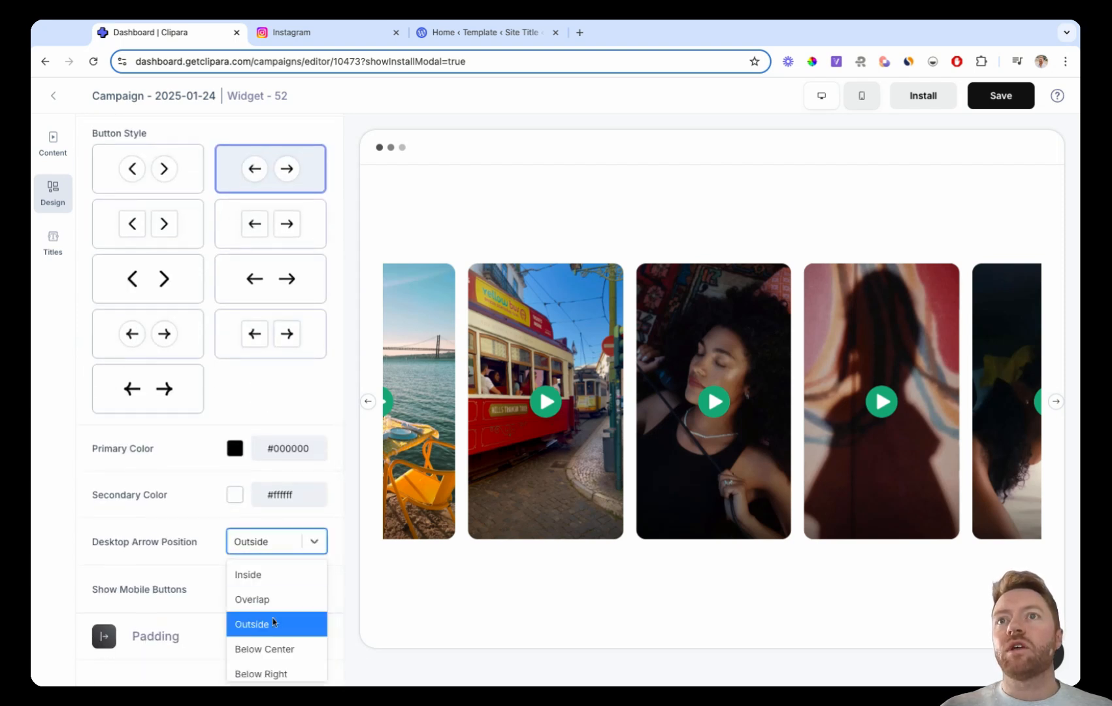
pyautogui.click(262, 582)
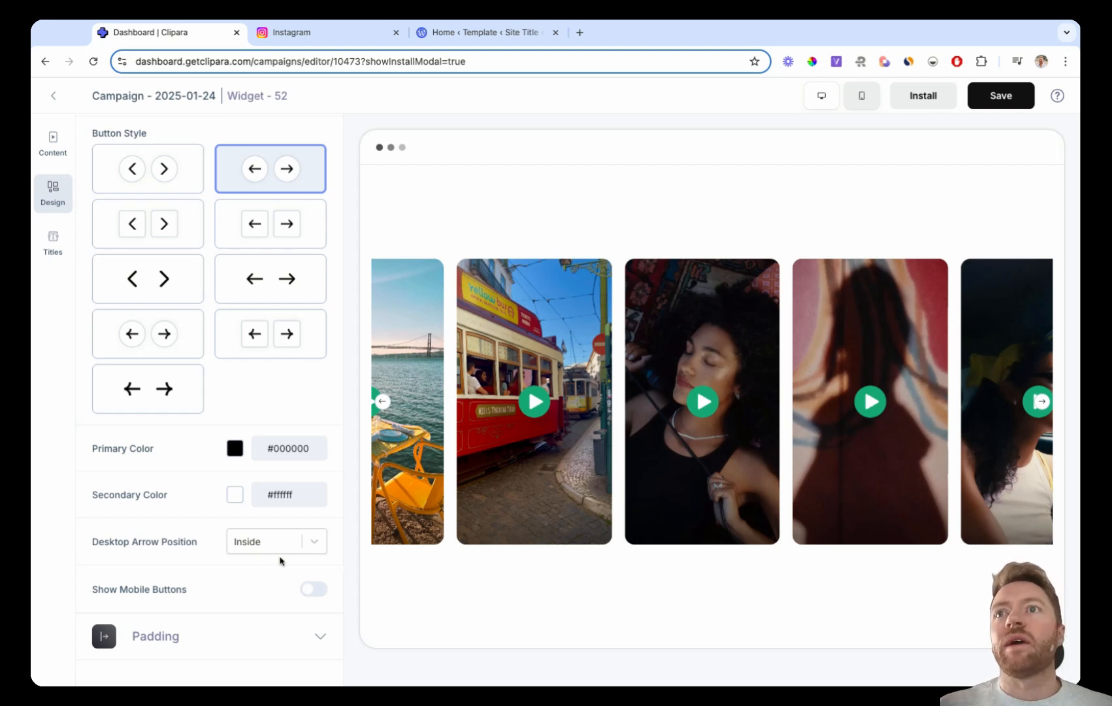
pyautogui.scroll(3, 256, 561)
pyautogui.click(291, 330)
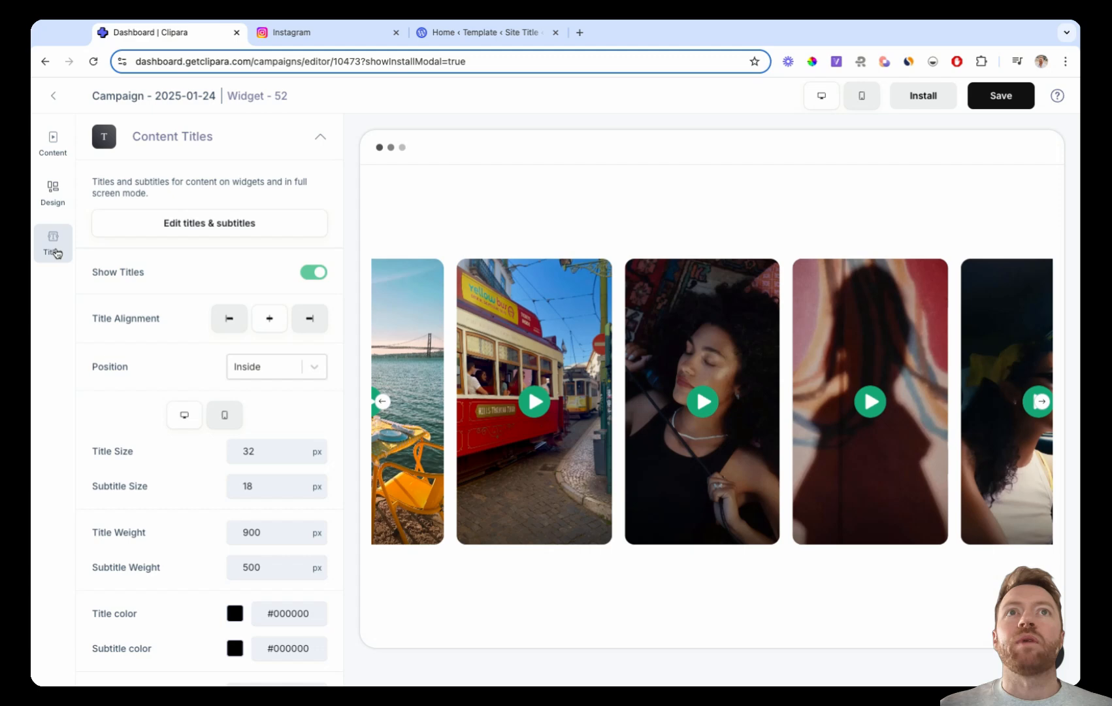
pyautogui.scroll(-2, 247, 434)
pyautogui.scroll(2, 246, 437)
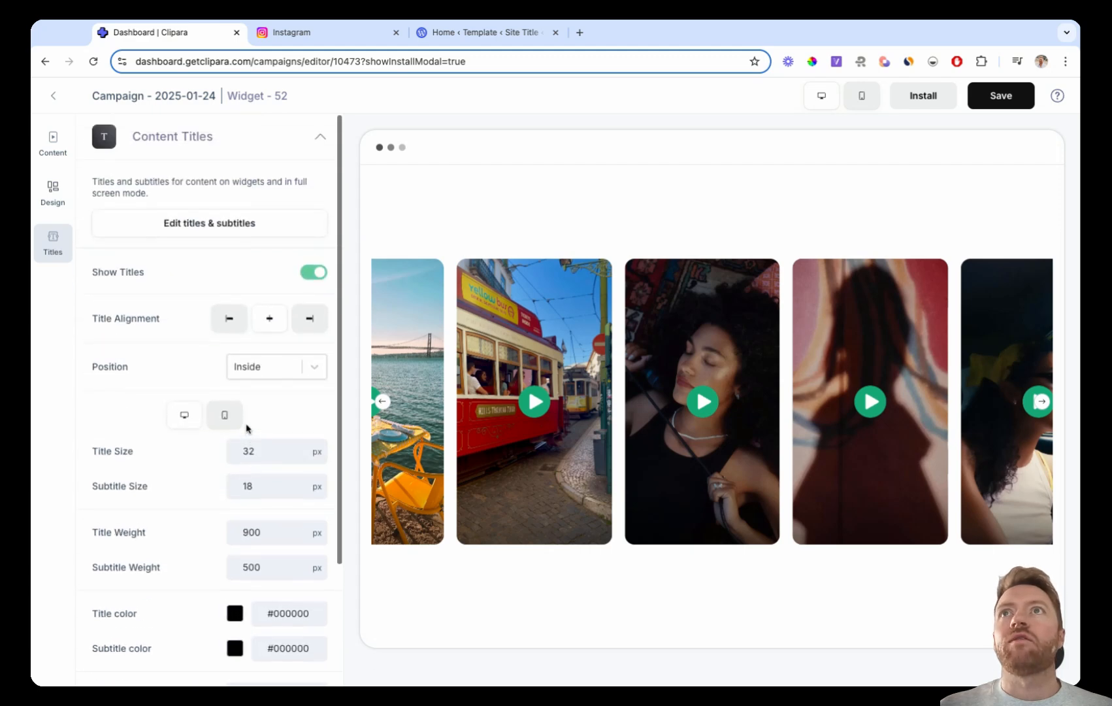
# In Edit Titles, give the chosen video its Olivia Dean title.
pyautogui.click(232, 228)
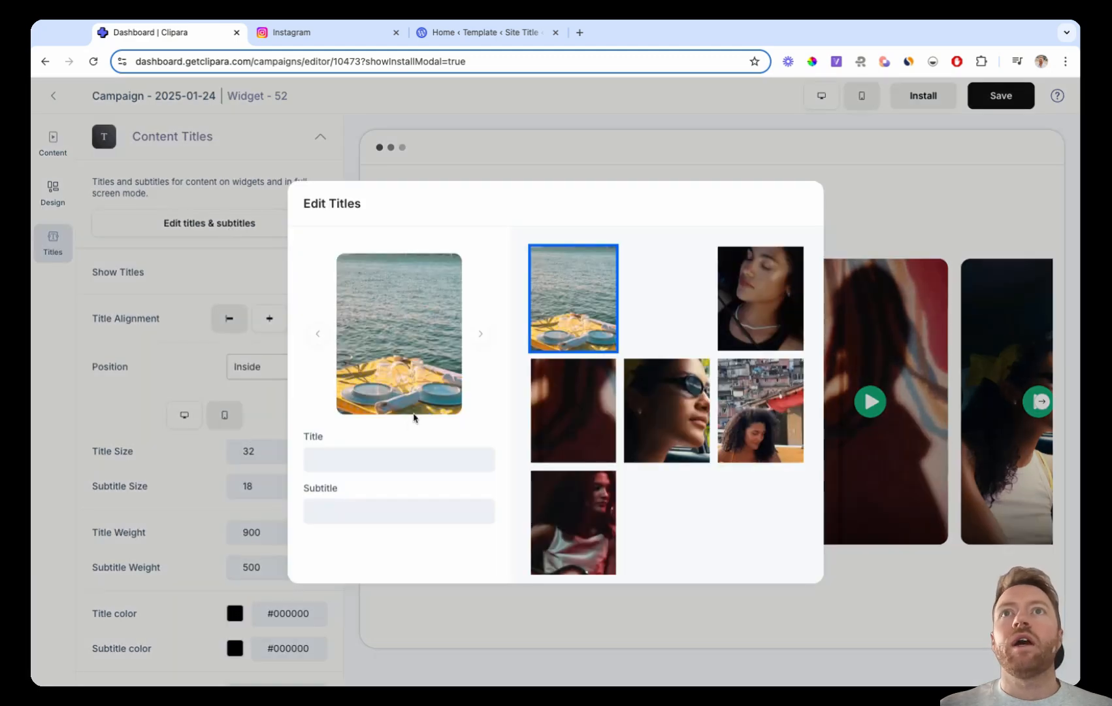
pyautogui.click(666, 314)
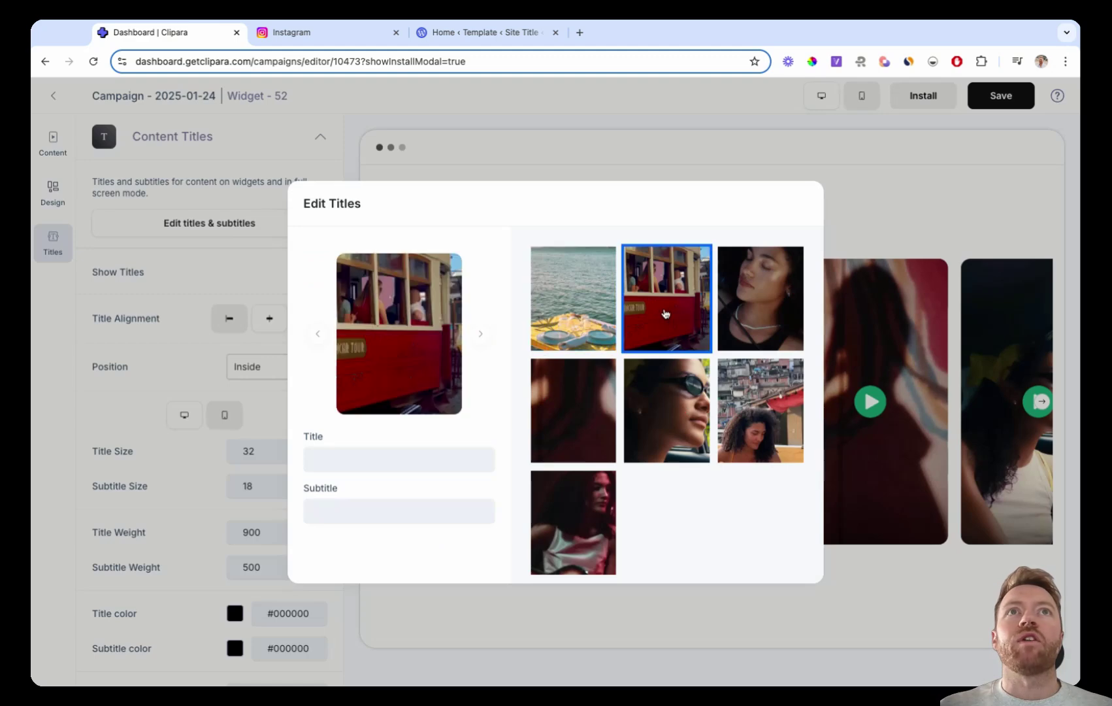
pyautogui.click(769, 309)
pyautogui.click(372, 459)
pyautogui.write('Olivia Dean')
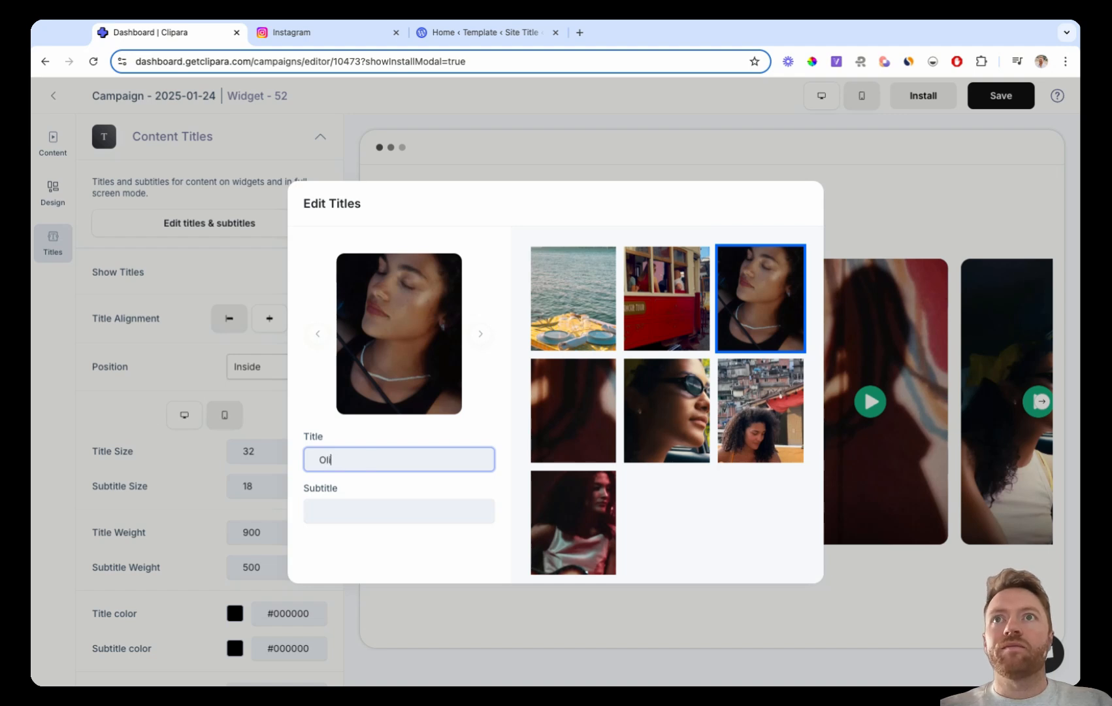
pyautogui.click(483, 623)
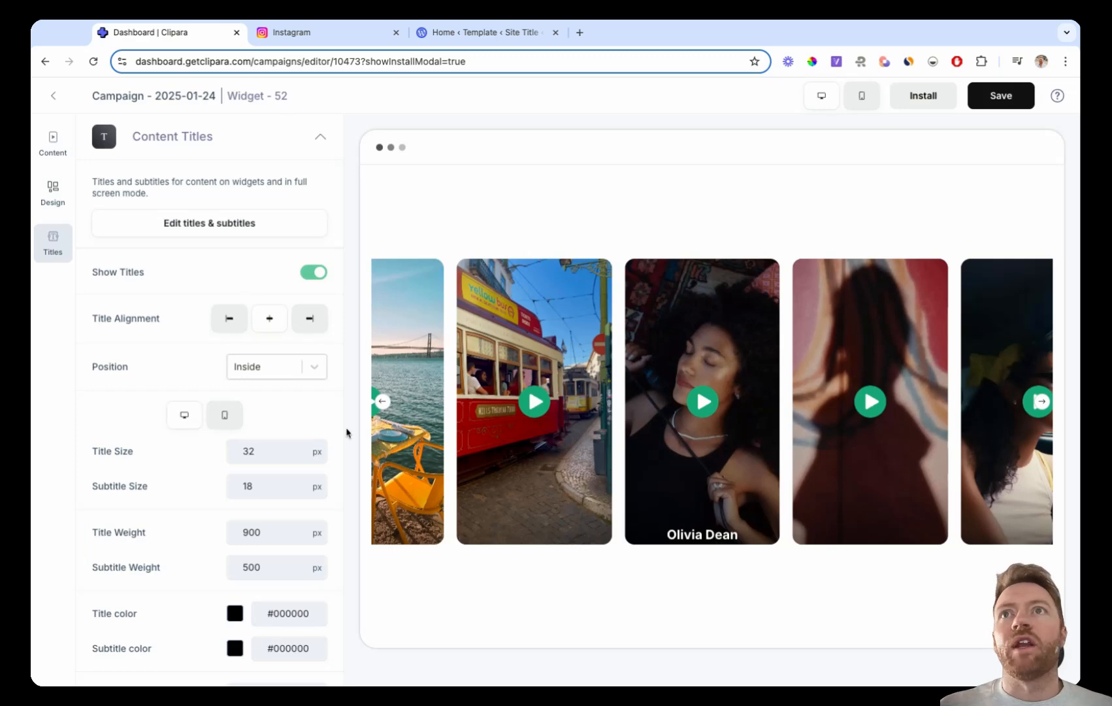
pyautogui.scroll(-2, 281, 511)
# Set the title Position to Below the video cards.
pyautogui.click(305, 254)
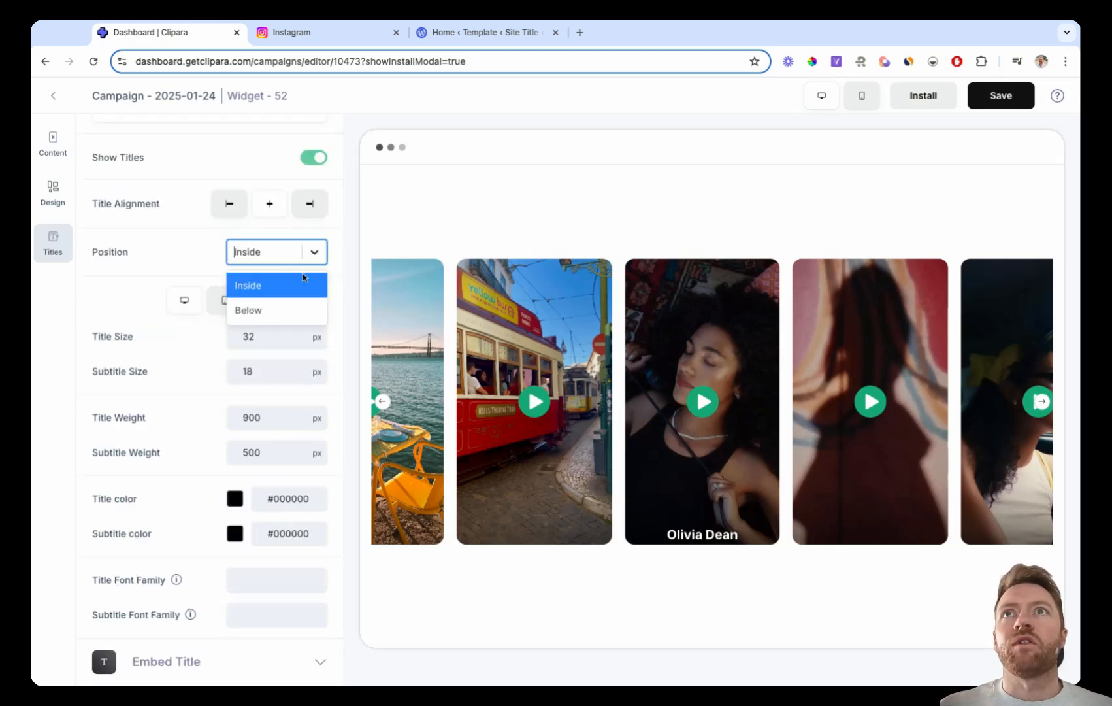
pyautogui.click(289, 313)
pyautogui.click(288, 262)
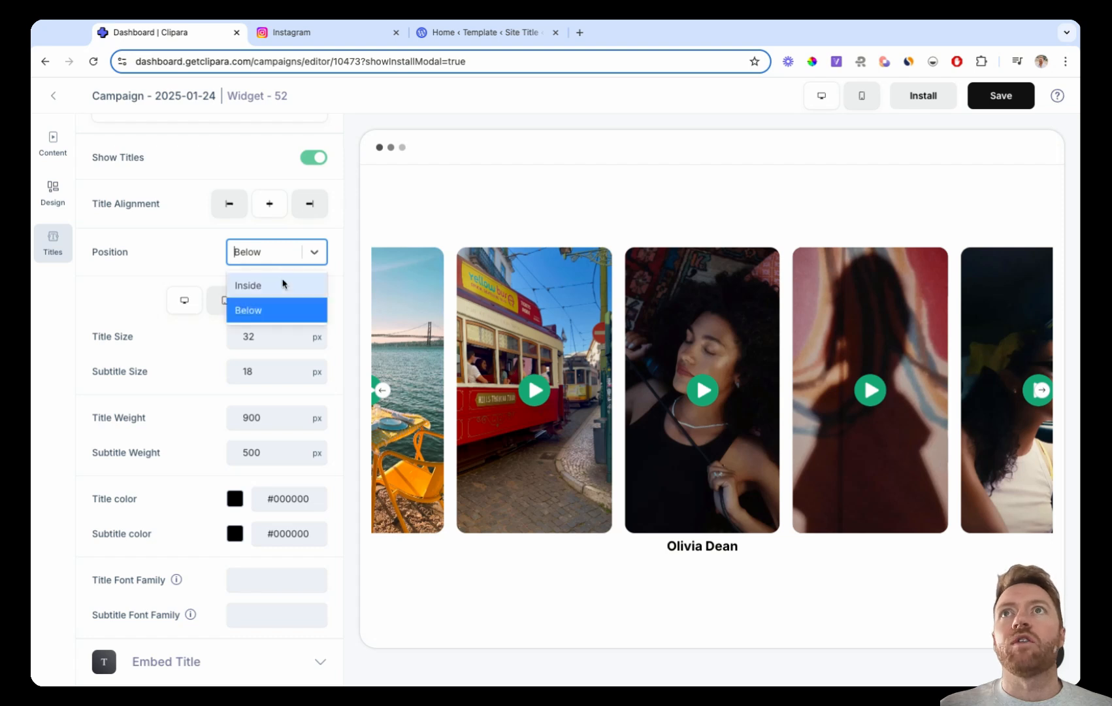
pyautogui.click(284, 244)
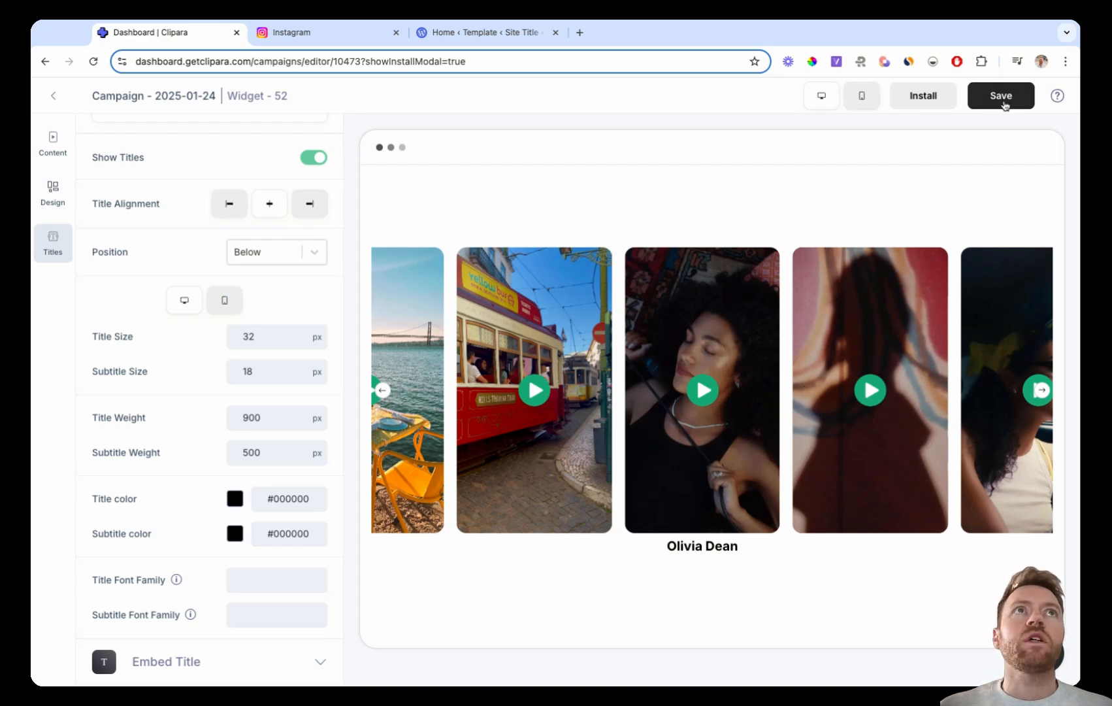
# Save the campaign, copy its Install your widget snippet and return to WordPress.
pyautogui.click(1001, 97)
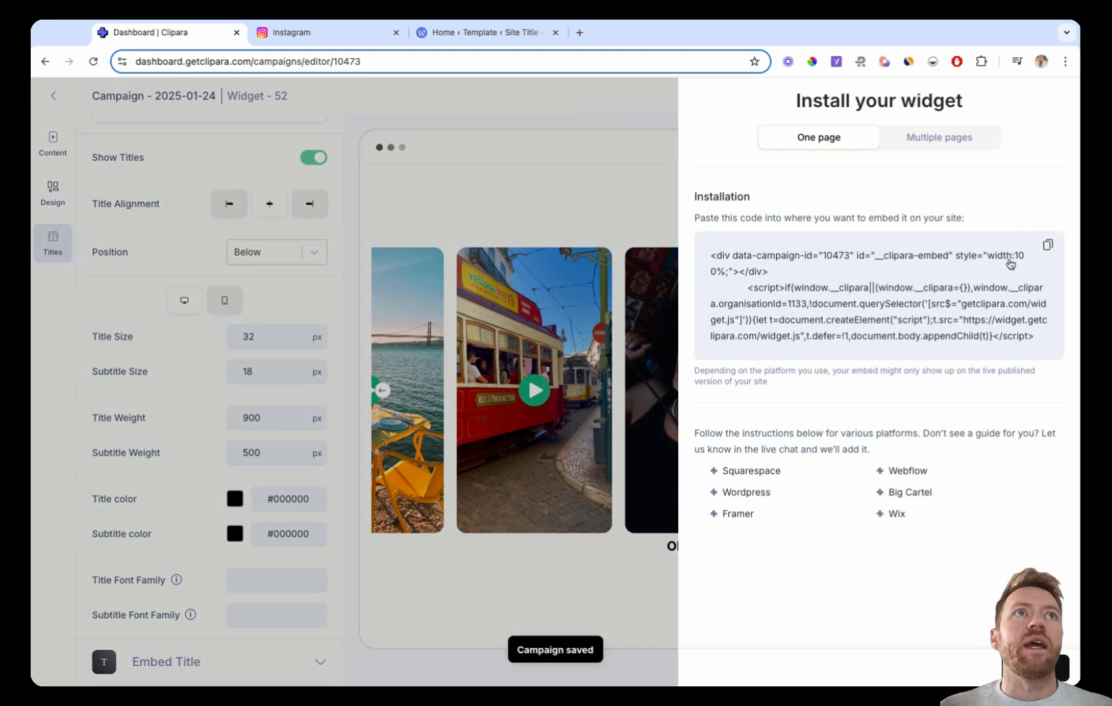
pyautogui.click(1049, 247)
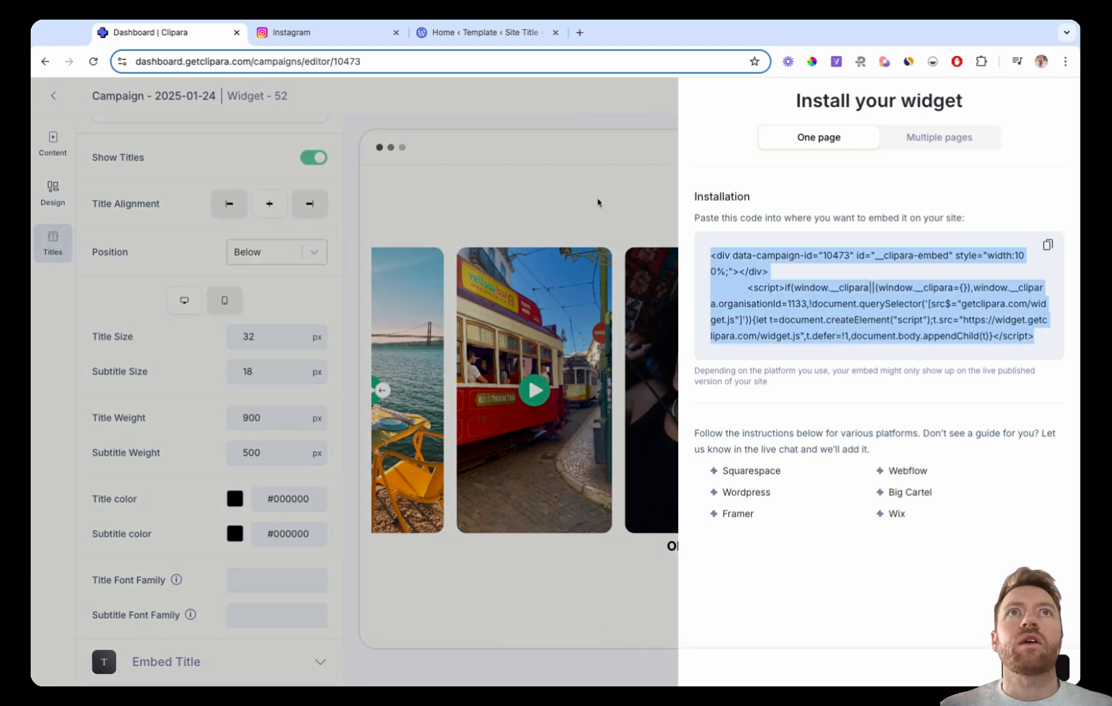
pyautogui.click(509, 35)
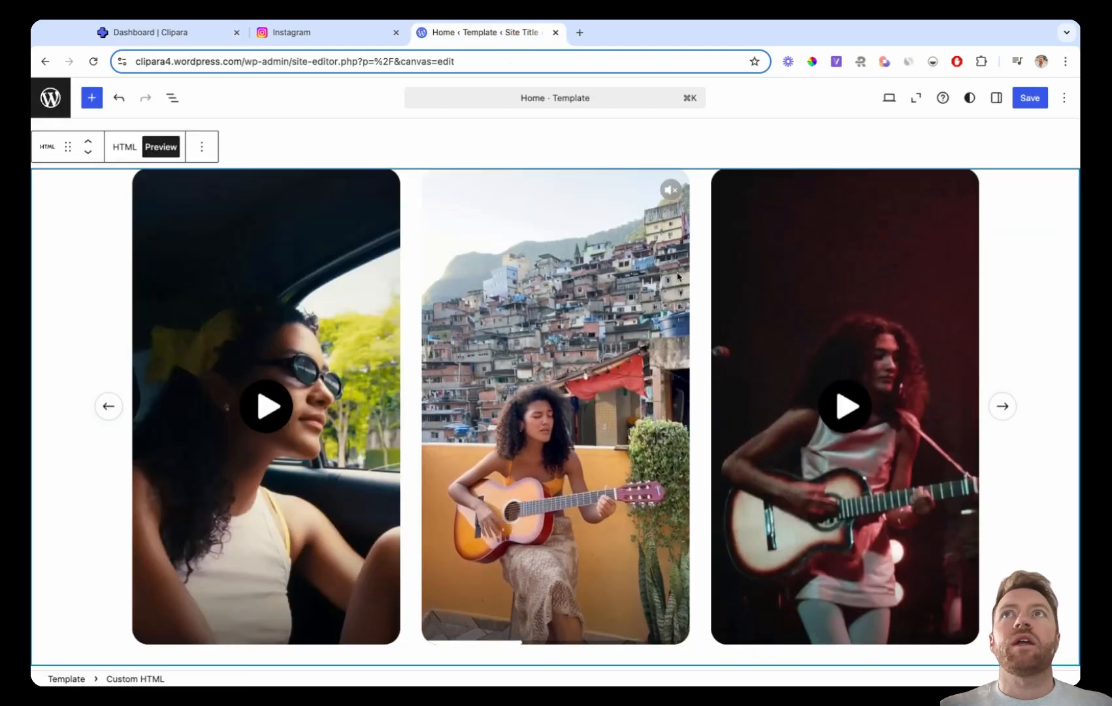
# Replace the old carousel and spacer with a Custom HTML block after the spacer holding the pasted Clipara snippet.
pyautogui.press('BackSpace')
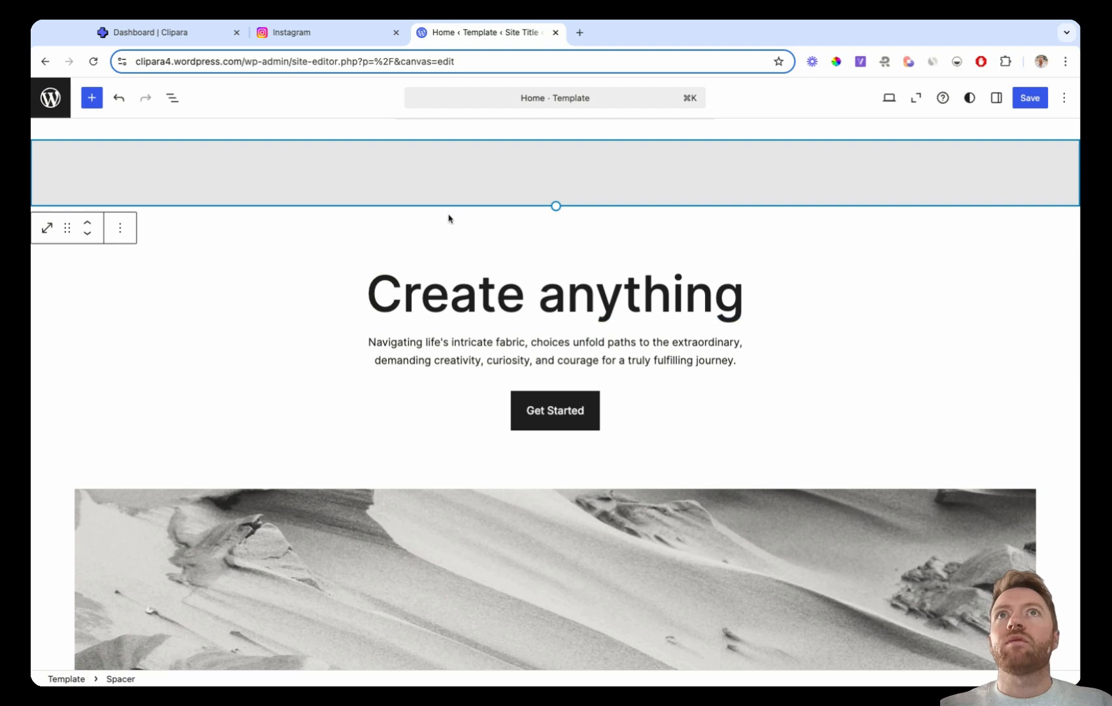
pyautogui.press('BackSpace')
pyautogui.scroll(2, 407, 233)
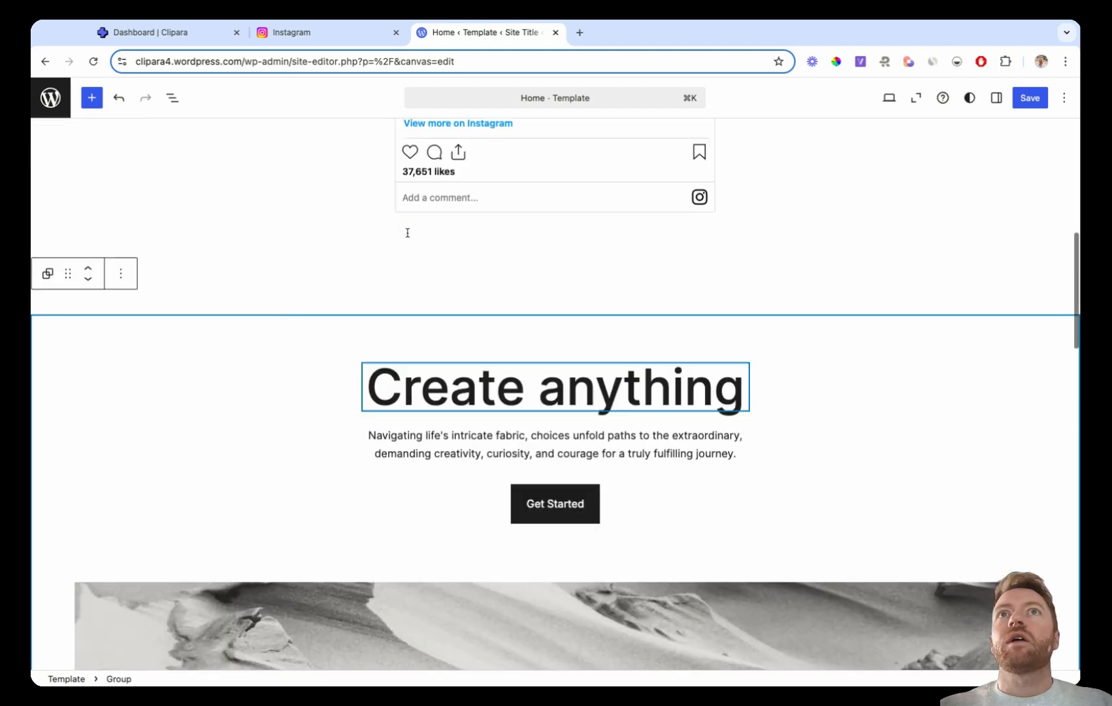
pyautogui.scroll(2, 379, 440)
pyautogui.click(381, 383)
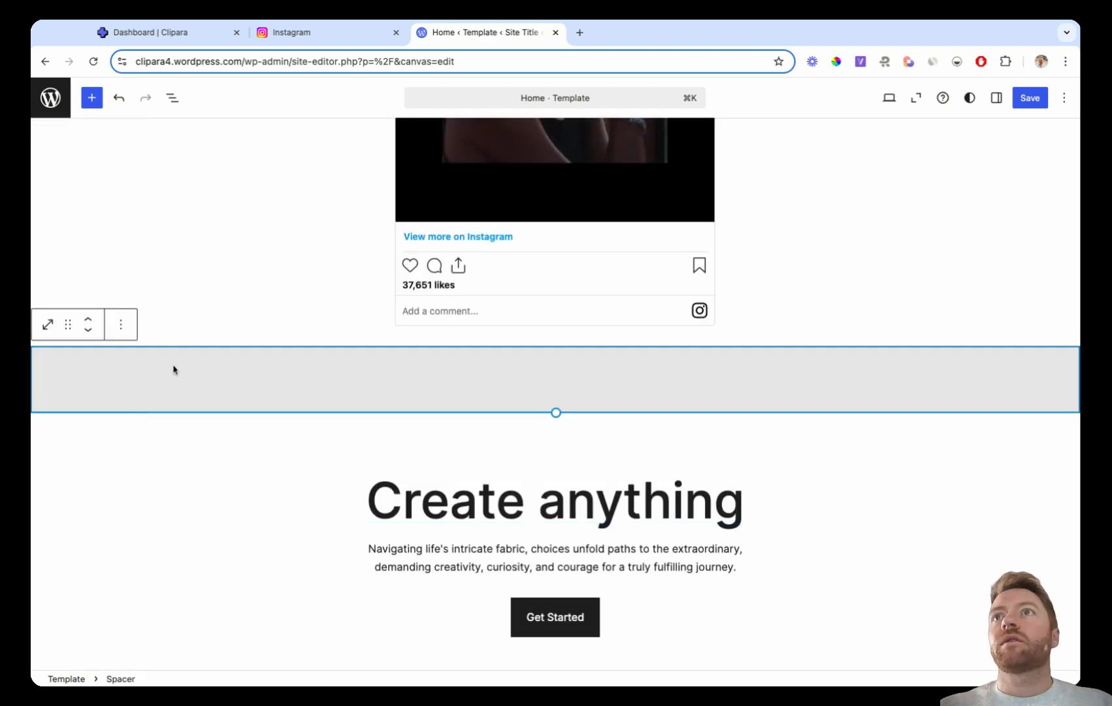
pyautogui.click(122, 326)
pyautogui.click(181, 452)
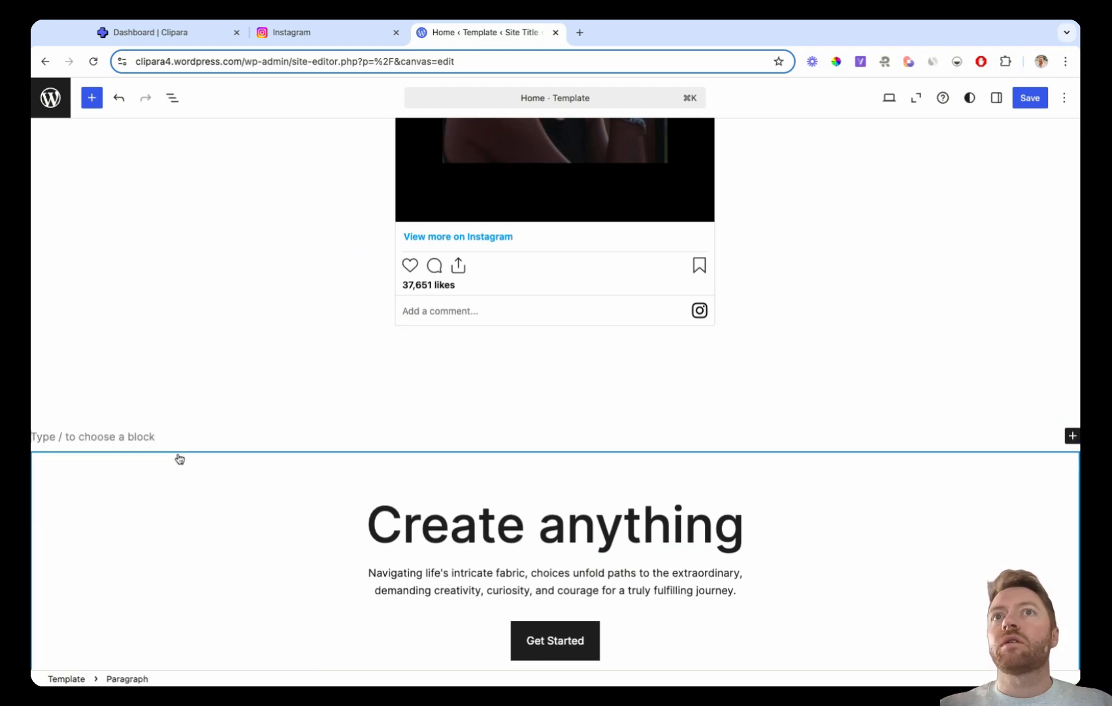
pyautogui.write('/')
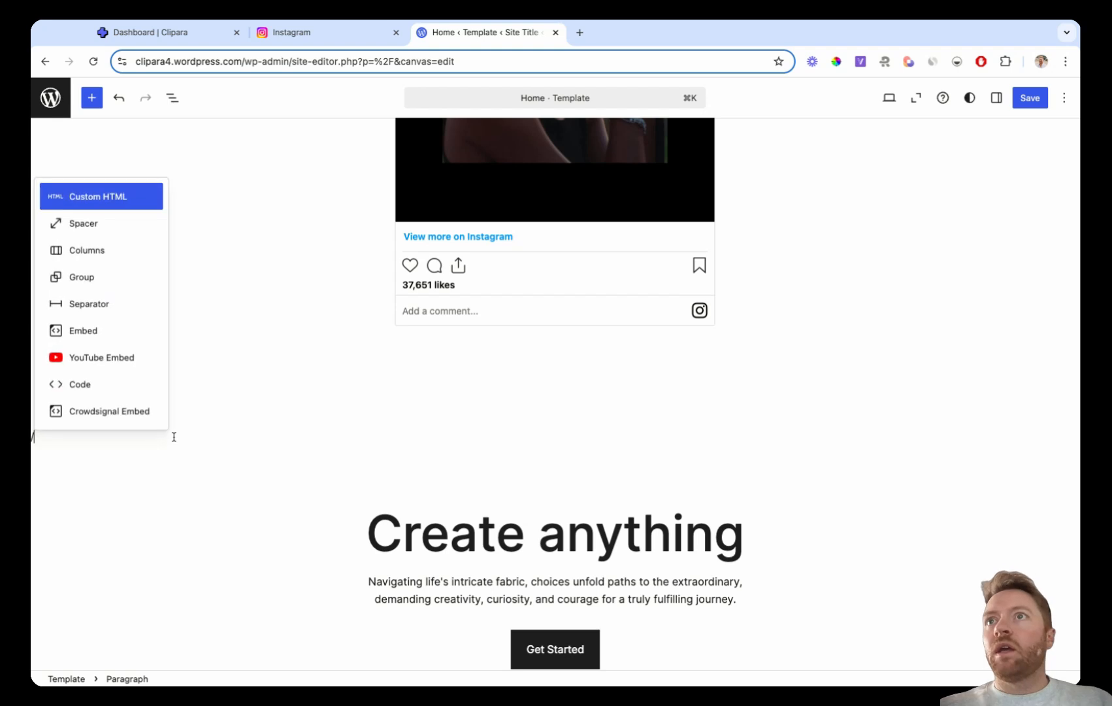
pyautogui.click(95, 211)
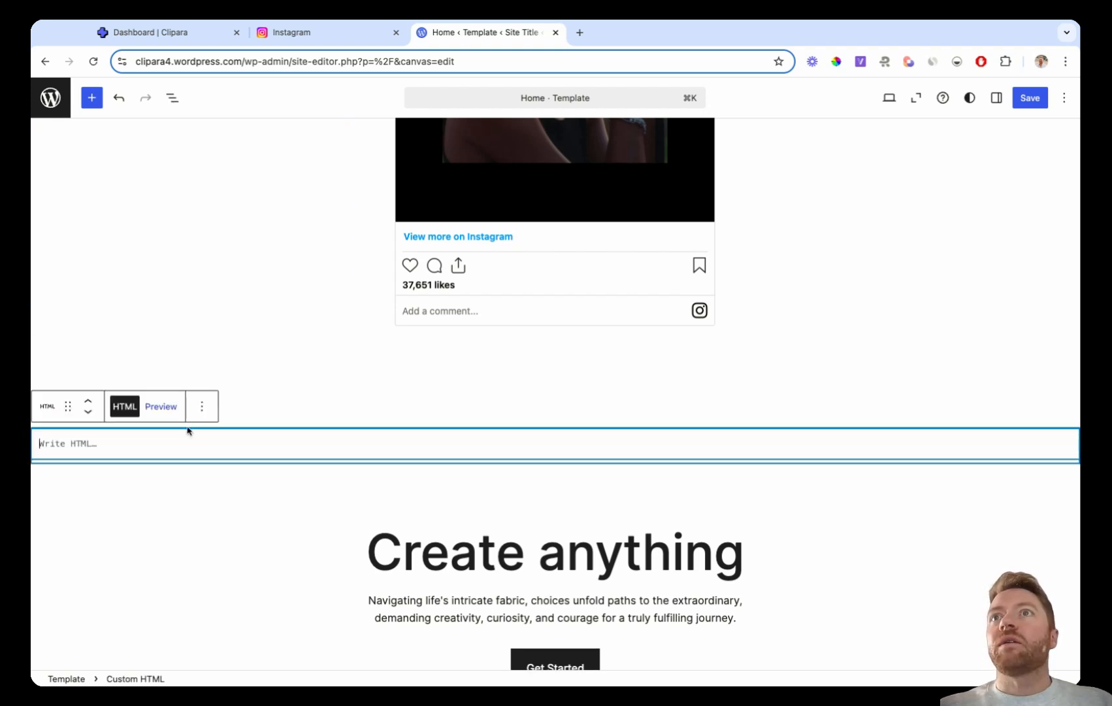
pyautogui.hotkey('ctrl', 'v')
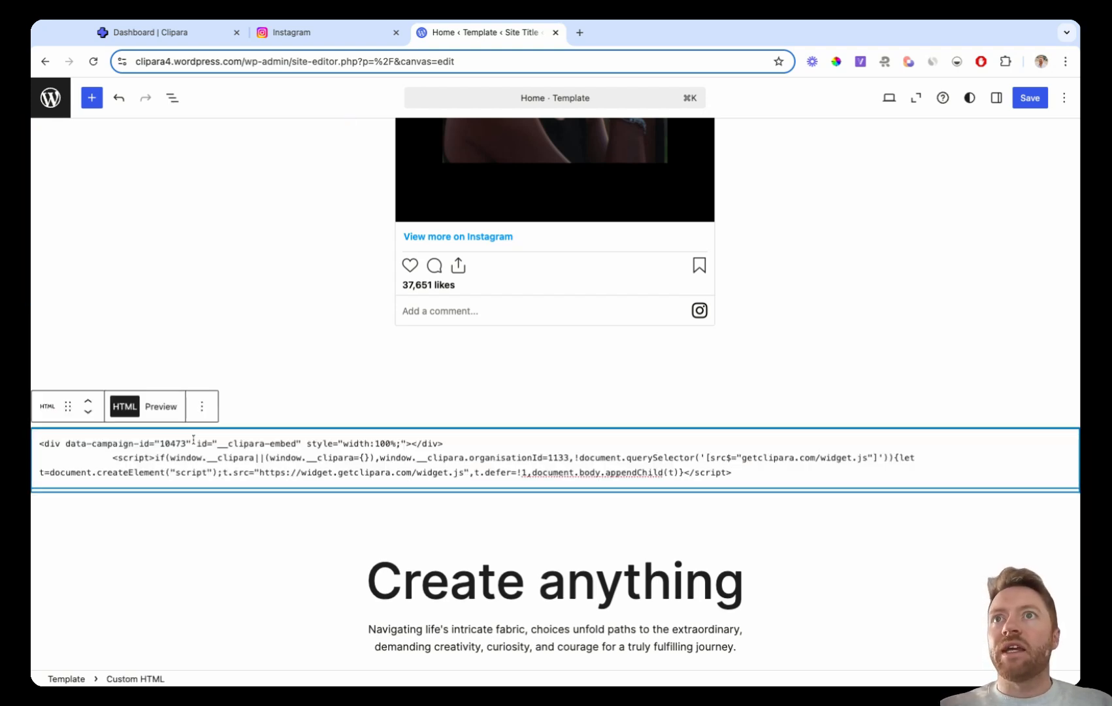
# Render the Custom HTML block as a live preview of the Clipara carousel.
pyautogui.click(157, 406)
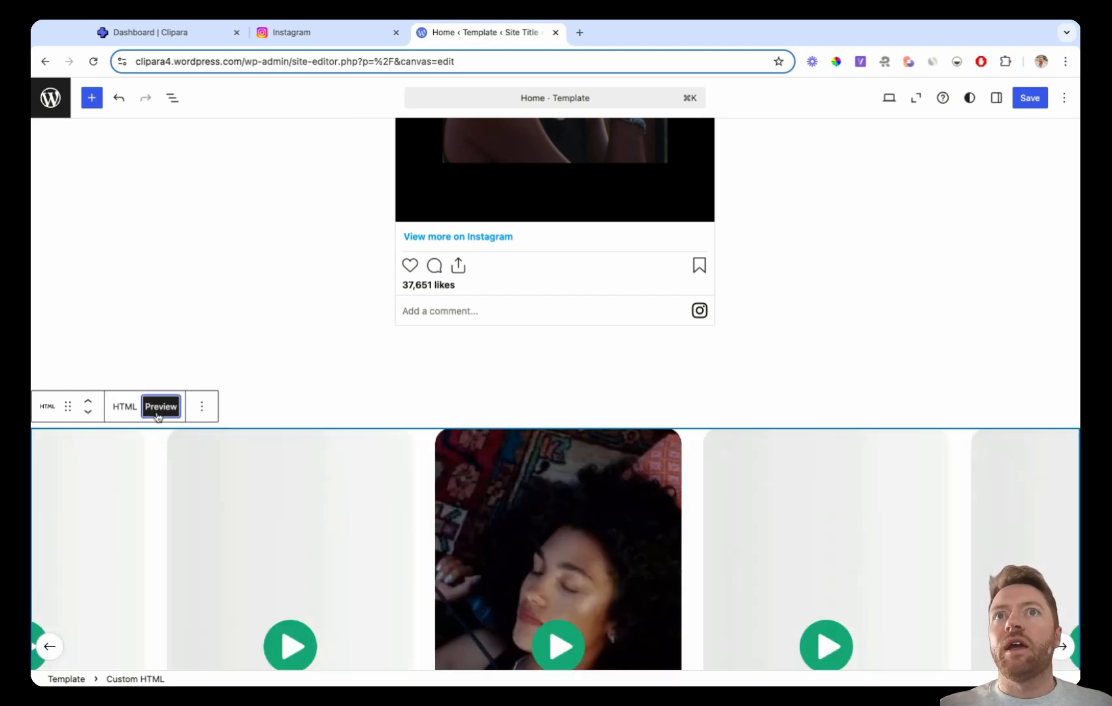
pyautogui.scroll(-2, 158, 490)
pyautogui.scroll(-3, 160, 490)
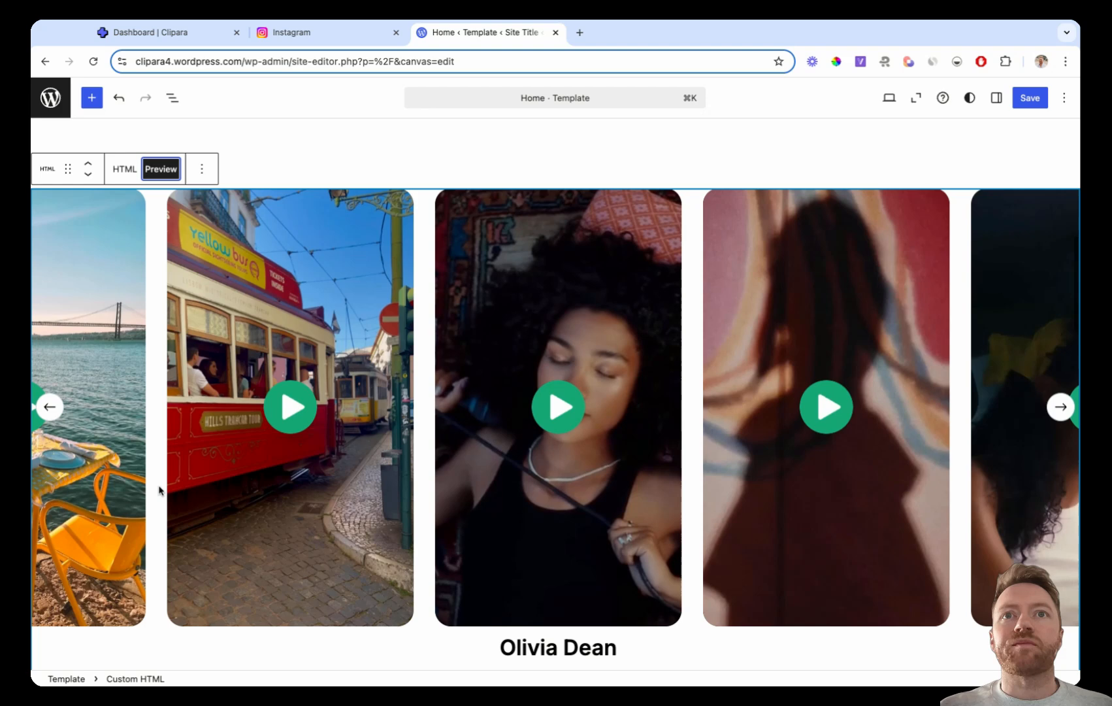
pyautogui.scroll(1, 559, 587)
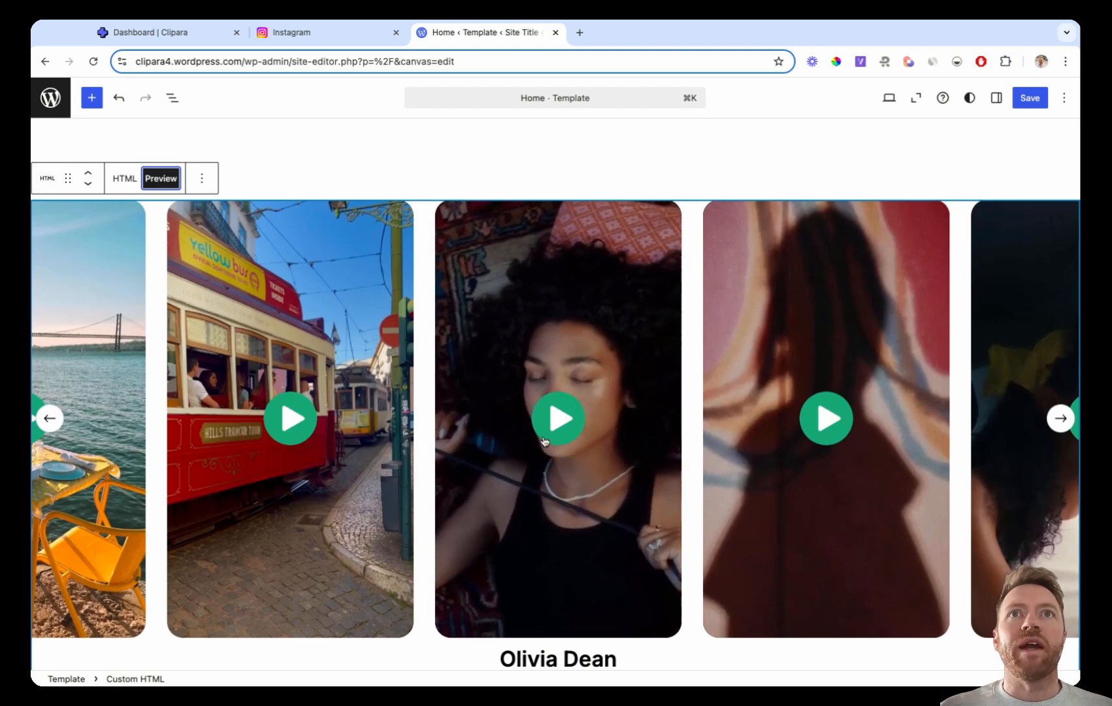
pyautogui.scroll(1, 582, 446)
pyautogui.scroll(-1, 583, 447)
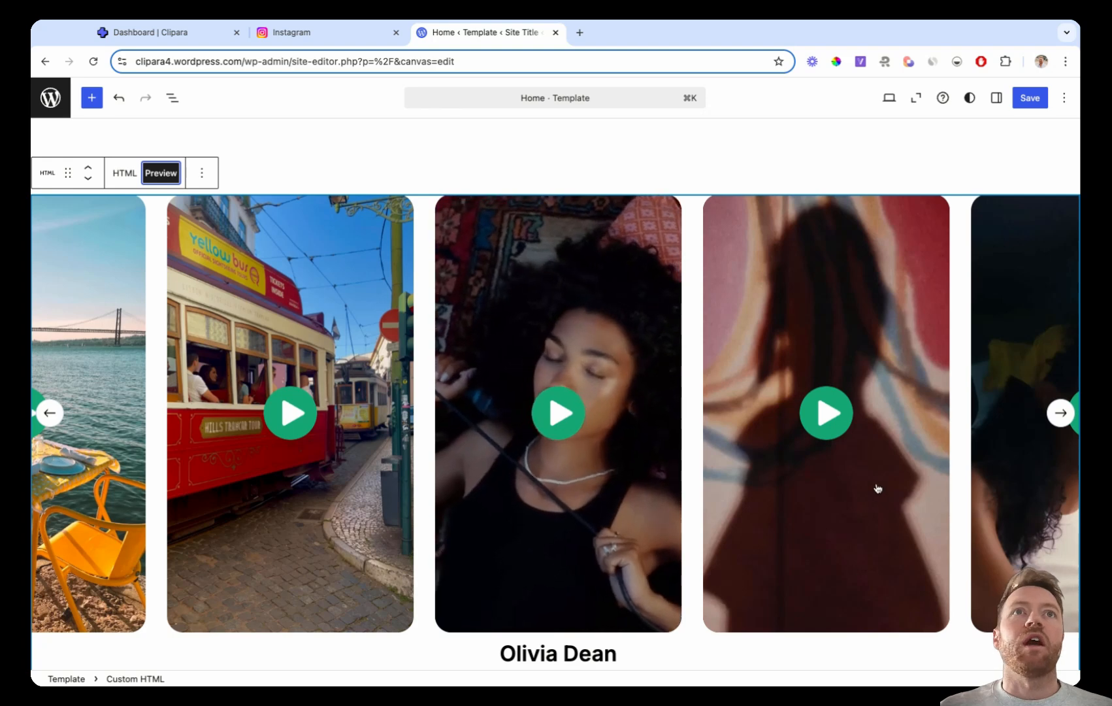
# Switch the template preview to Mobile size and re-render the carousel block as a preview.
pyautogui.click(890, 100)
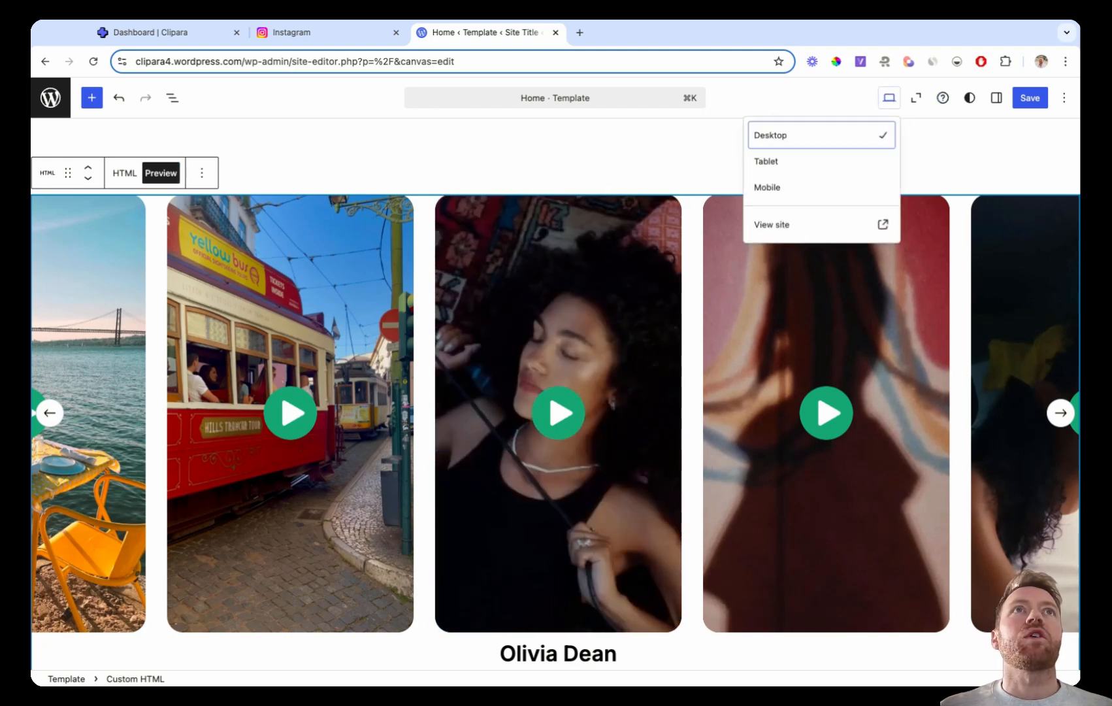
pyautogui.click(824, 190)
pyautogui.scroll(-1, 551, 326)
pyautogui.click(530, 311)
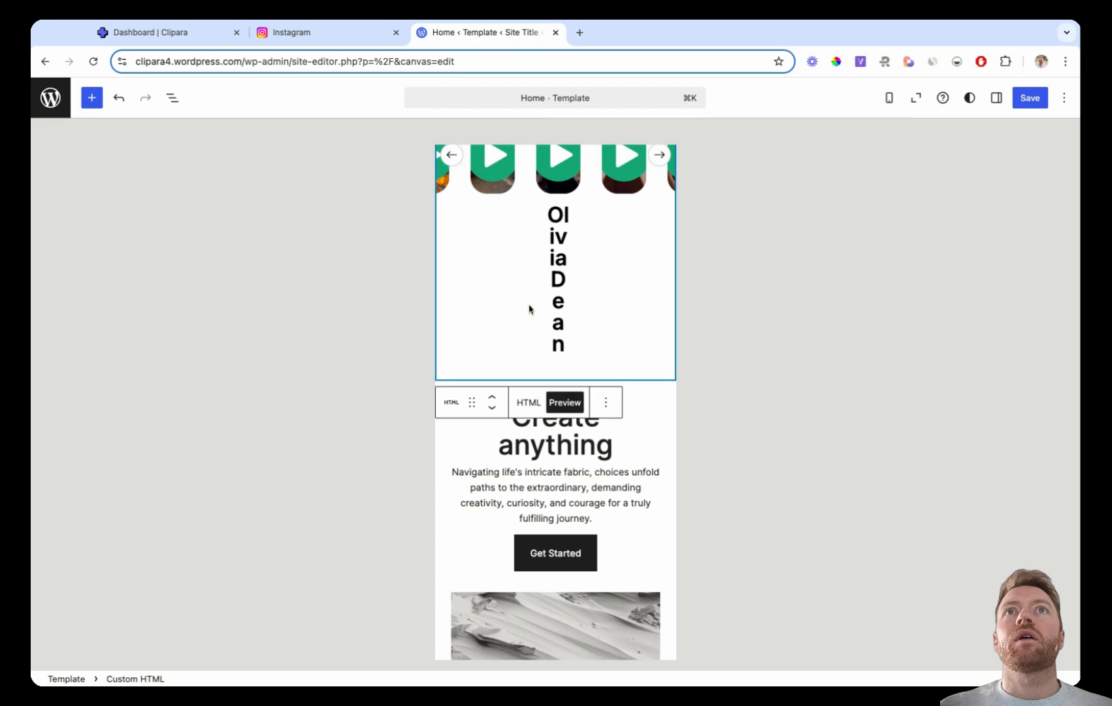
pyautogui.scroll(1, 531, 309)
pyautogui.click(528, 447)
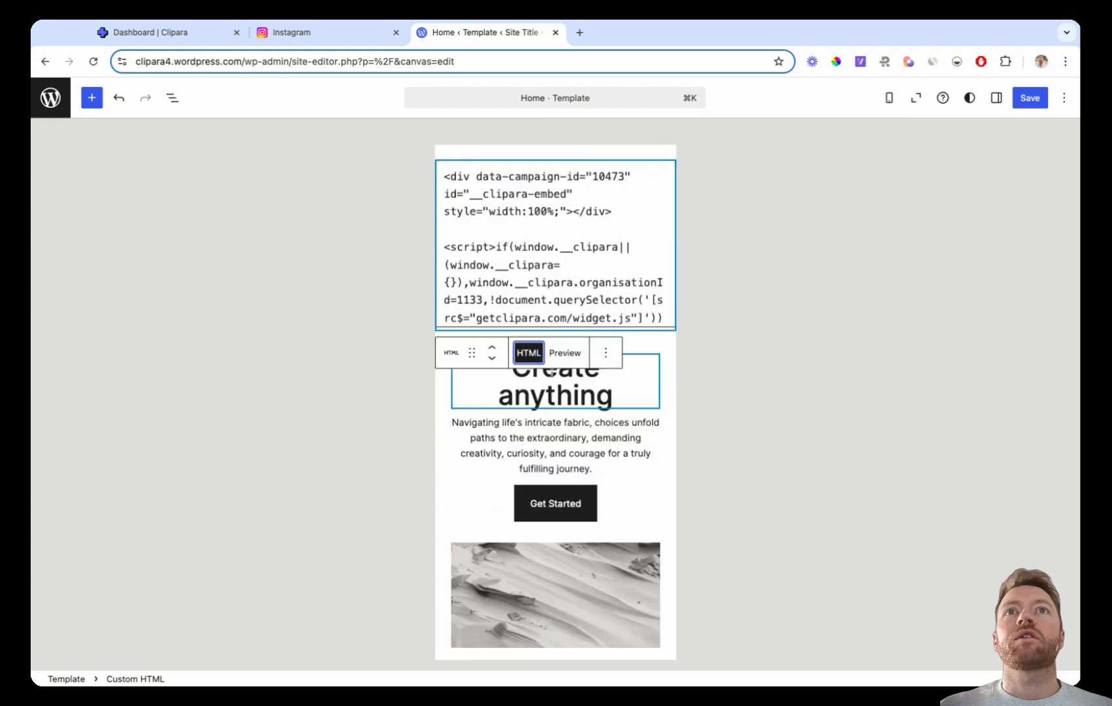
pyautogui.click(565, 352)
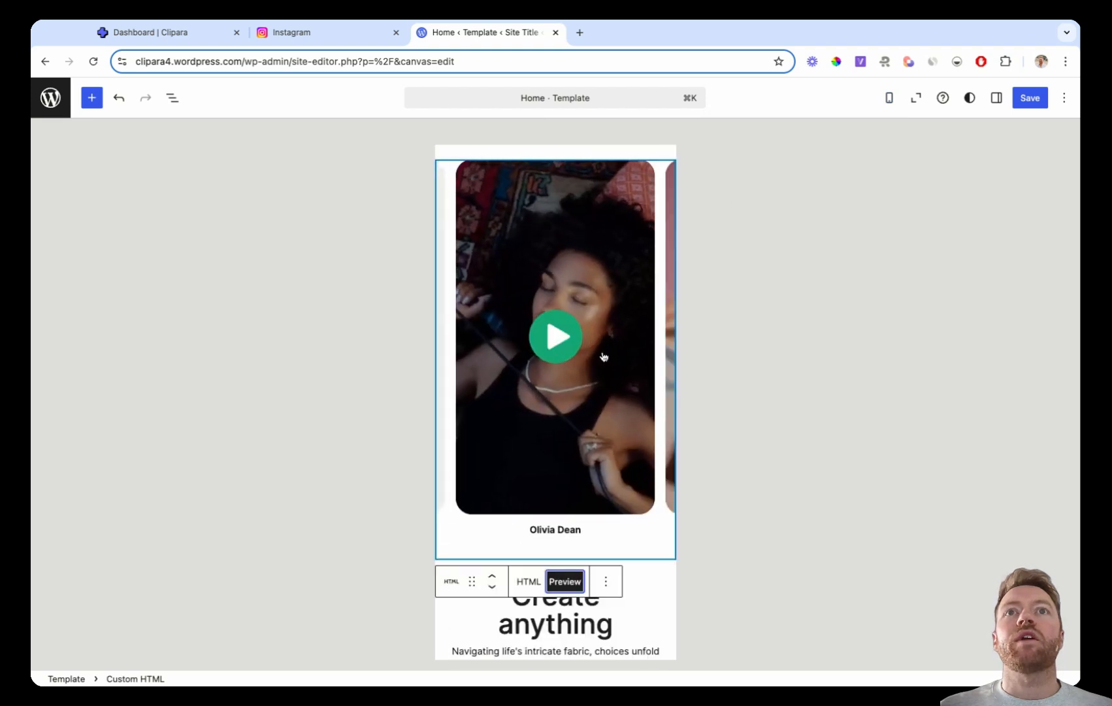
# Cycle the mobile carousel through its videos one card at a time using the next arrow.
pyautogui.click(600, 366)
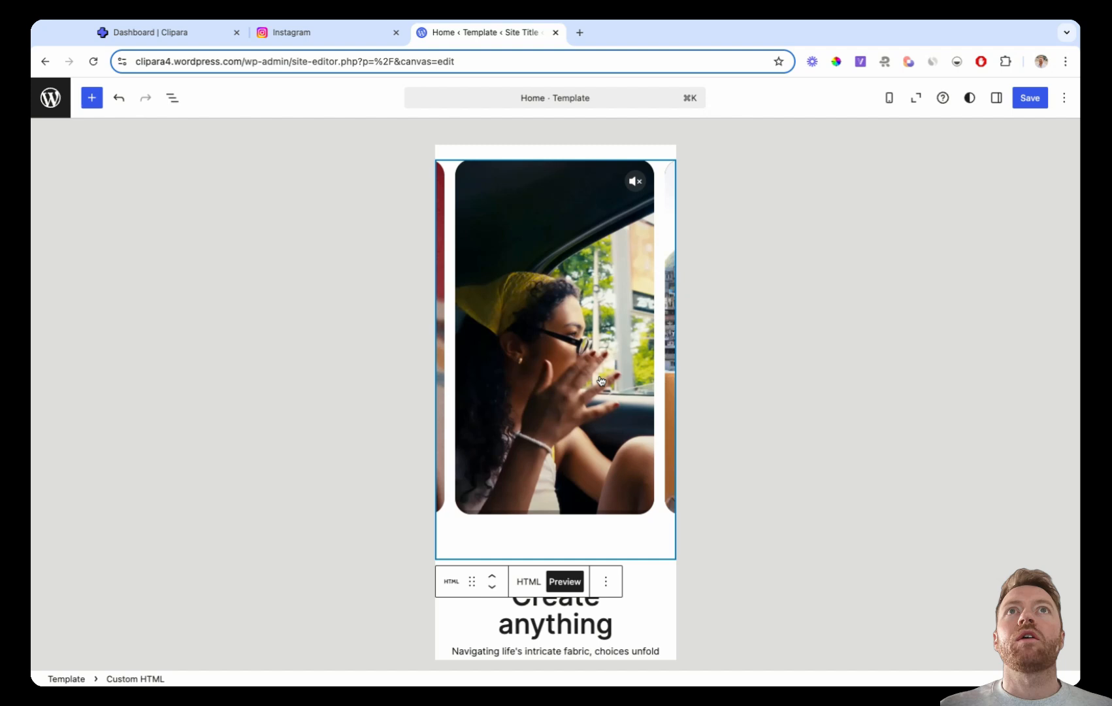
pyautogui.click(600, 379)
pyautogui.click(613, 384)
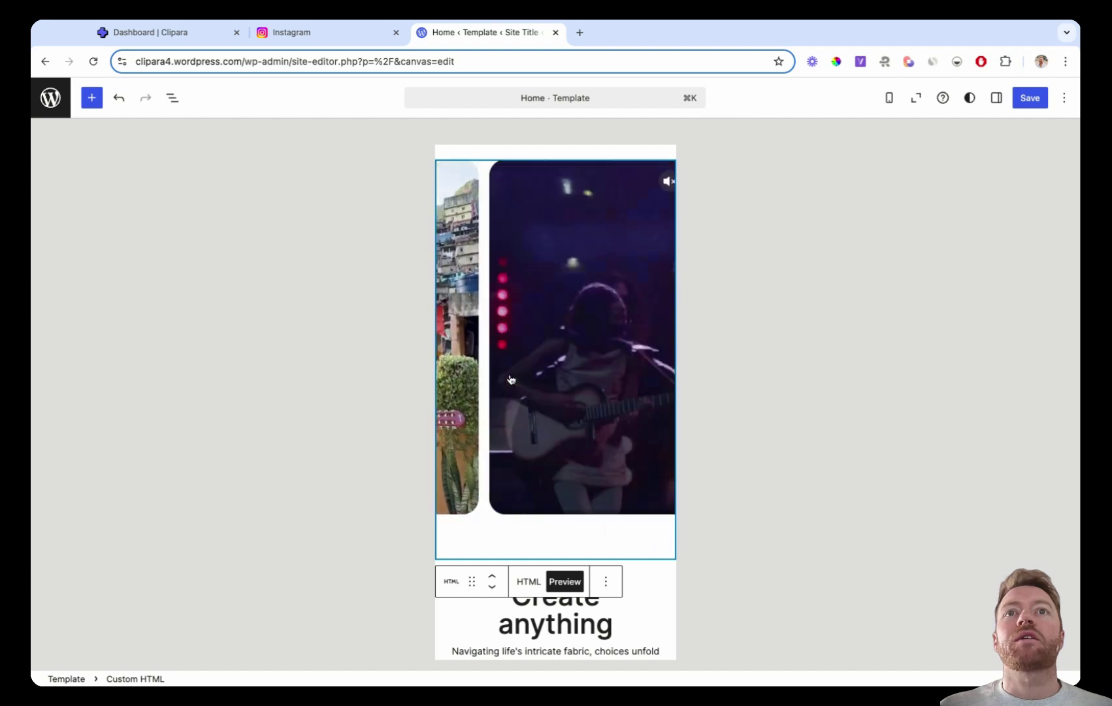
pyautogui.click(621, 387)
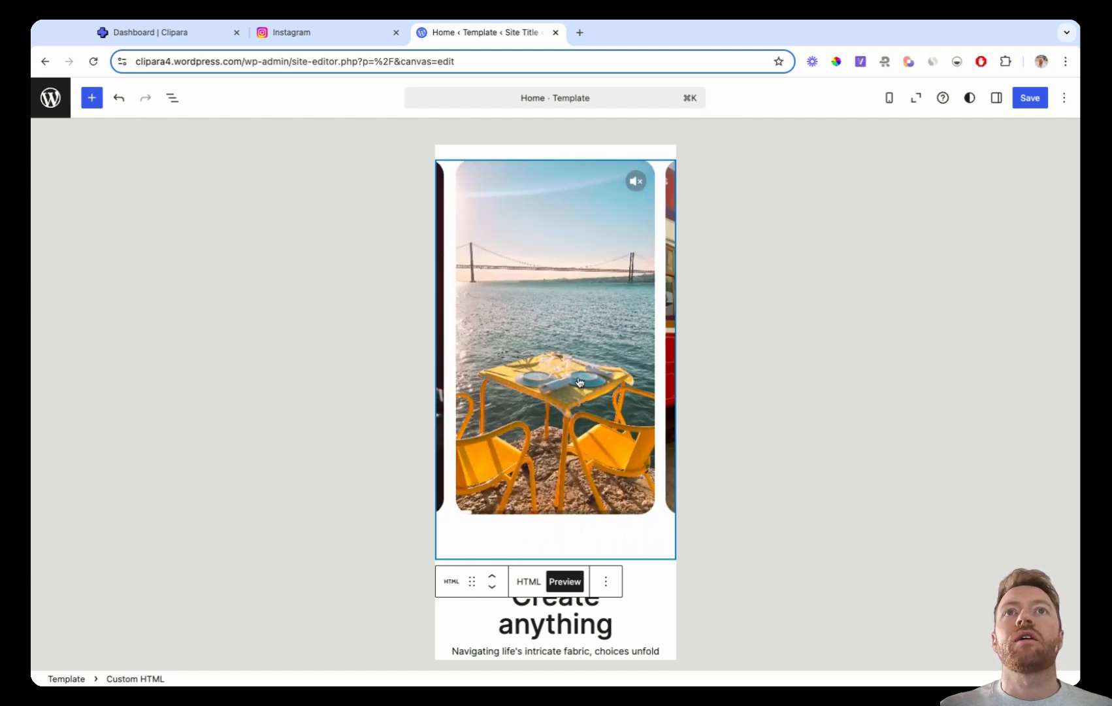
pyautogui.click(579, 383)
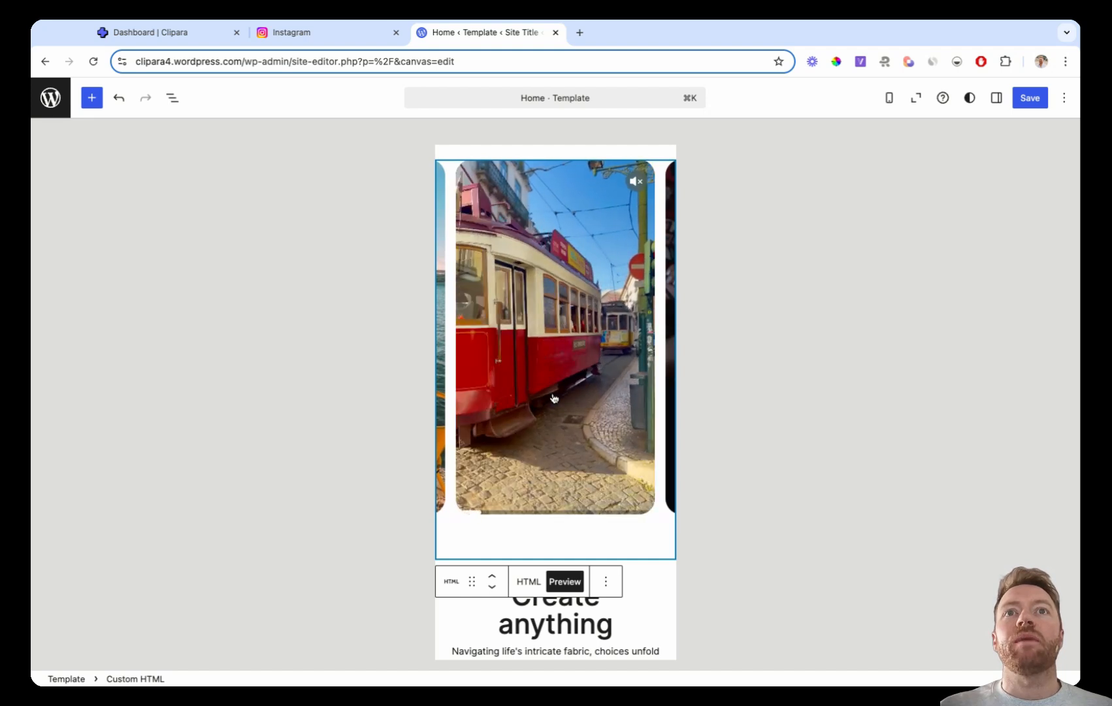
pyautogui.scroll(1, 554, 398)
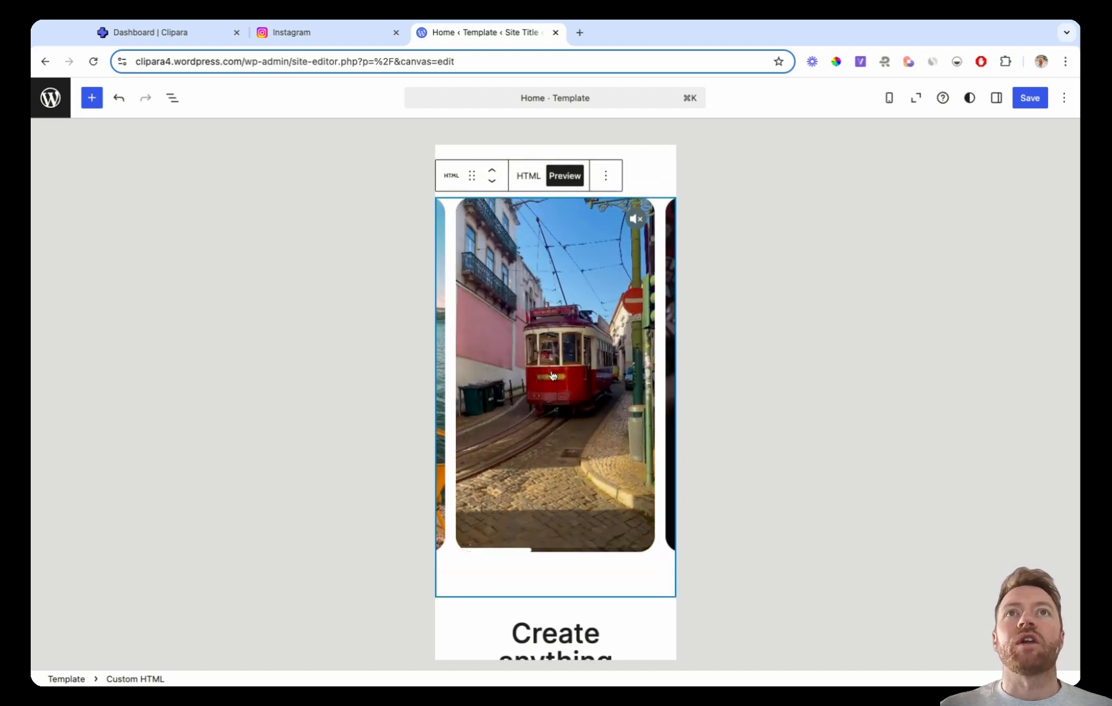